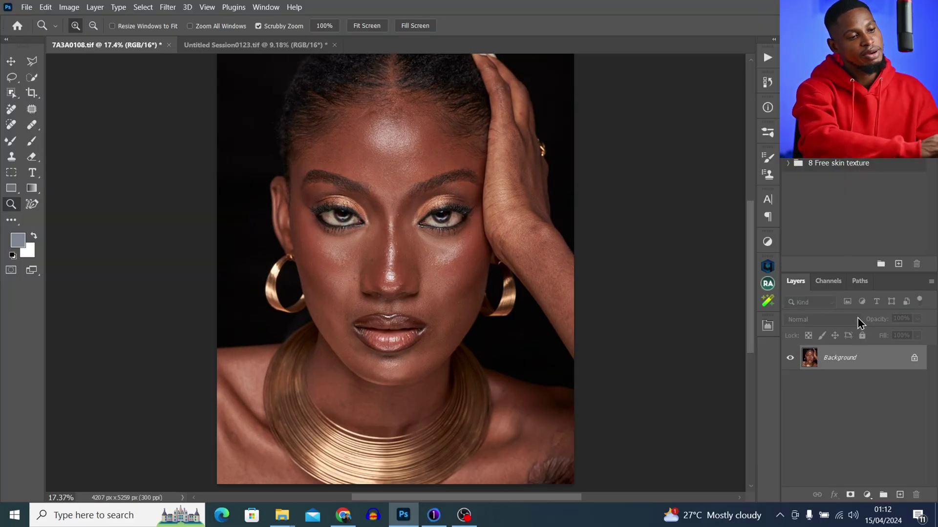
# Duplicate the portrait and run the Teelens FS 16bit action with a 3-pixel Gaussian Blur
pyautogui.hotkey('ctrl', 'j')
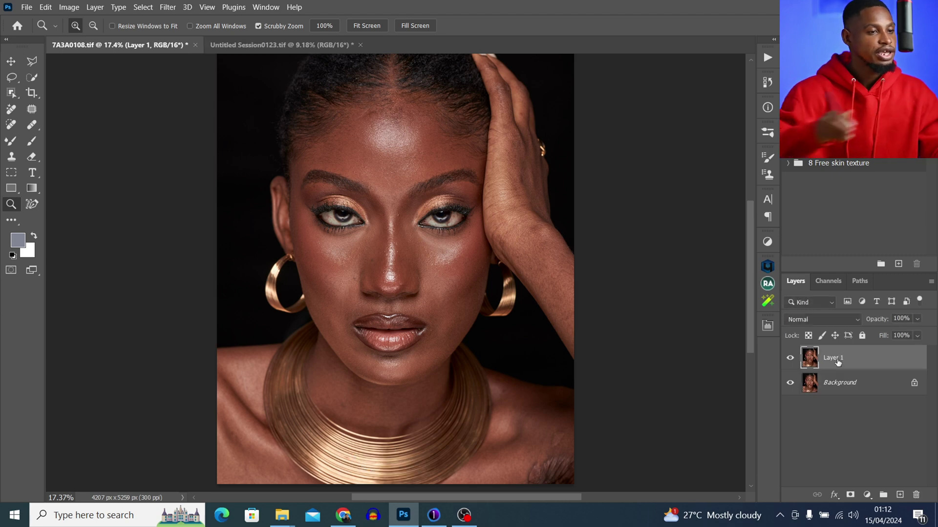
pyautogui.click(768, 57)
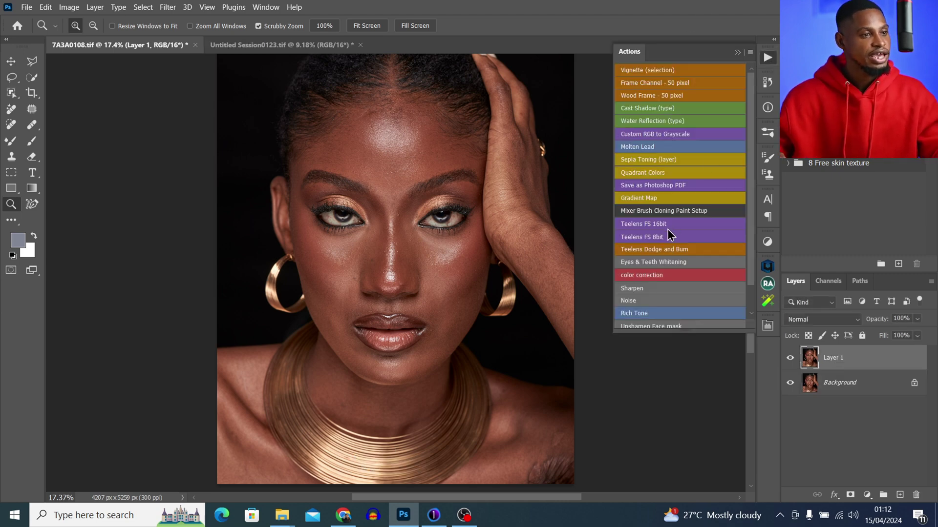
pyautogui.click(651, 229)
pyautogui.click(644, 224)
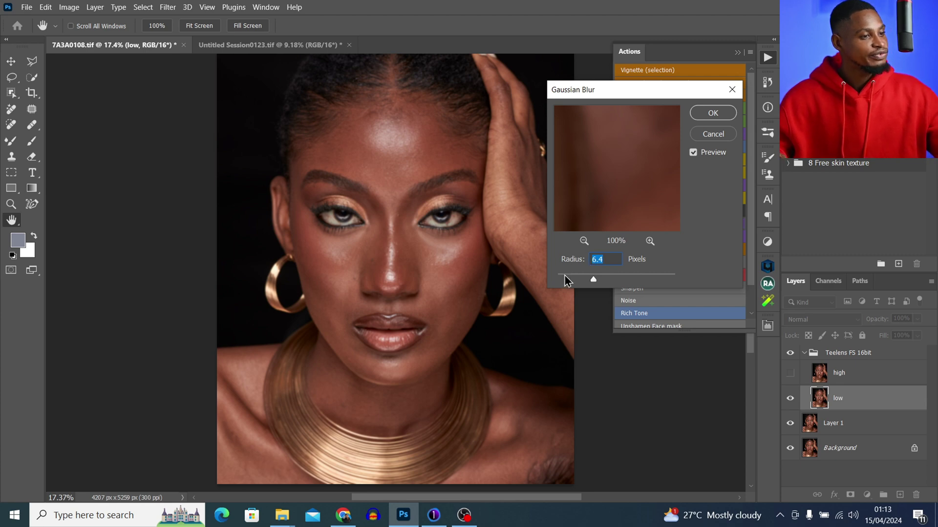
pyautogui.click(712, 114)
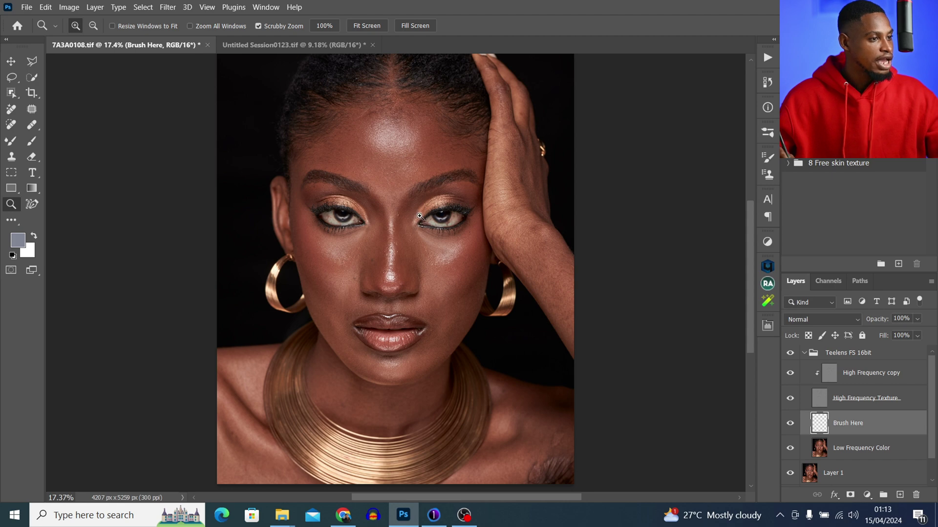
# Select the High Frequency copy layer with the Clone Stamp, zoomed in between the eyes
pyautogui.moveTo(419, 216); pyautogui.dragTo(425, 211)
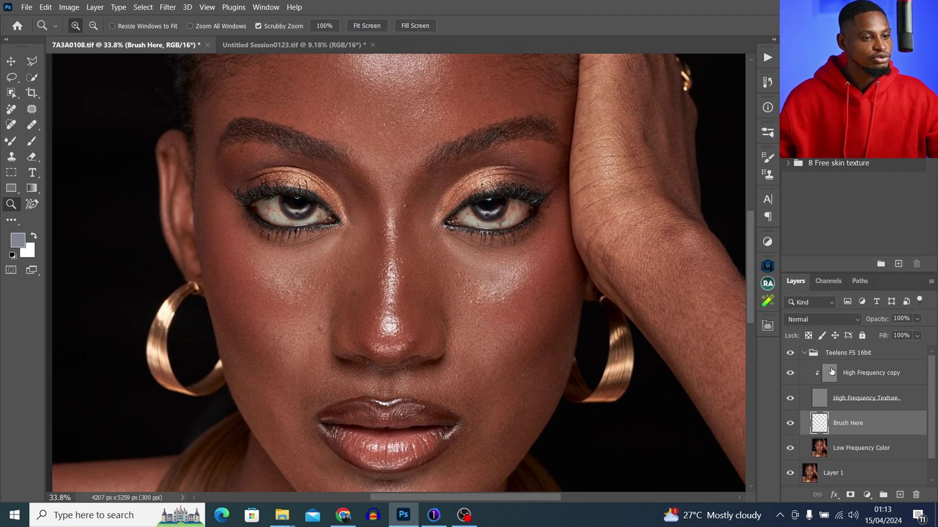
pyautogui.click(832, 372)
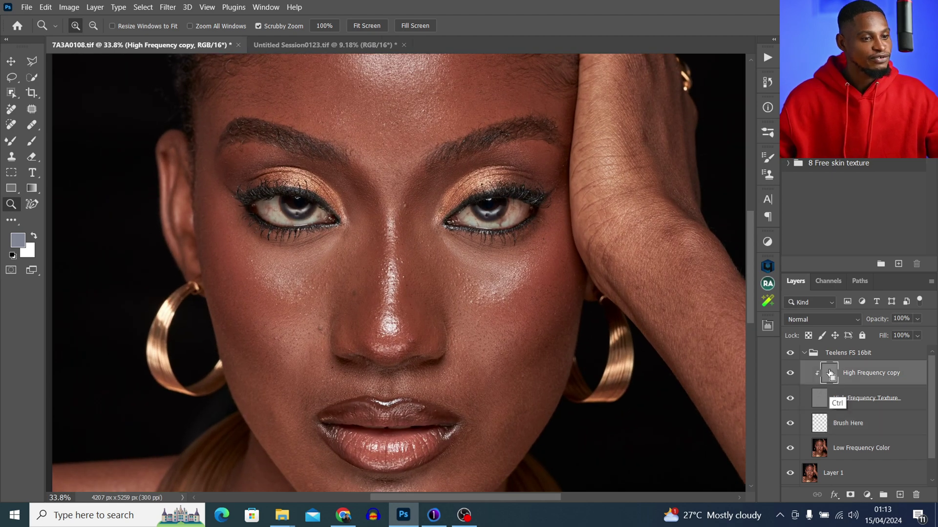
pyautogui.click(13, 163)
pyautogui.scroll(2, 398, 200)
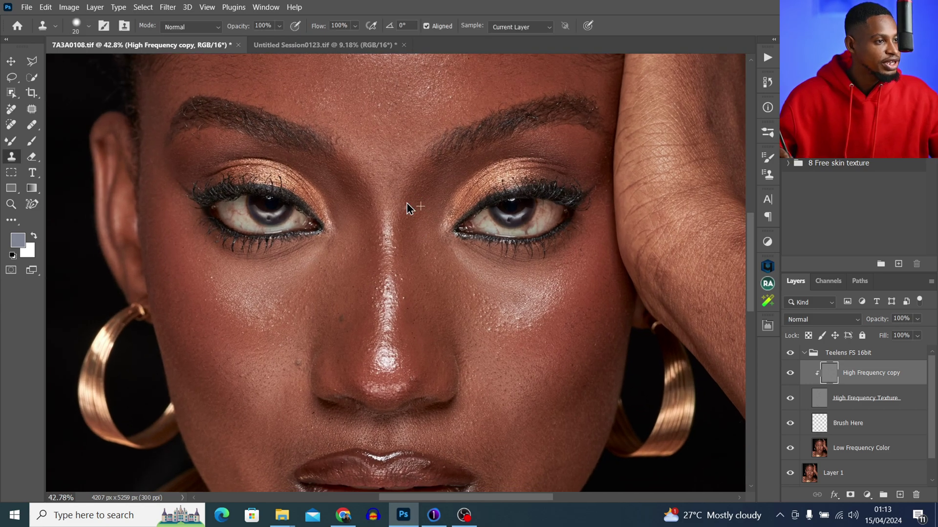
pyautogui.press('z')
pyautogui.click(421, 209)
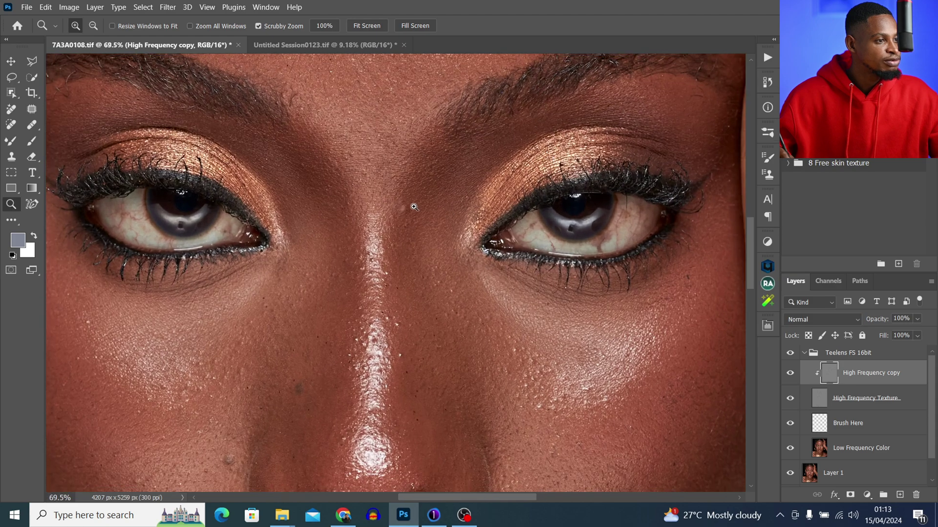
pyautogui.press('s')
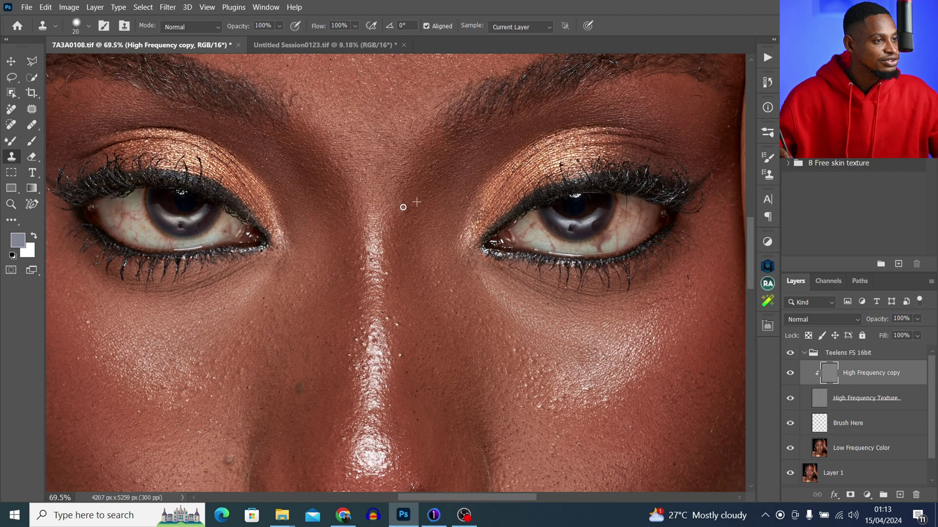
pyautogui.scroll(-5, 429, 202)
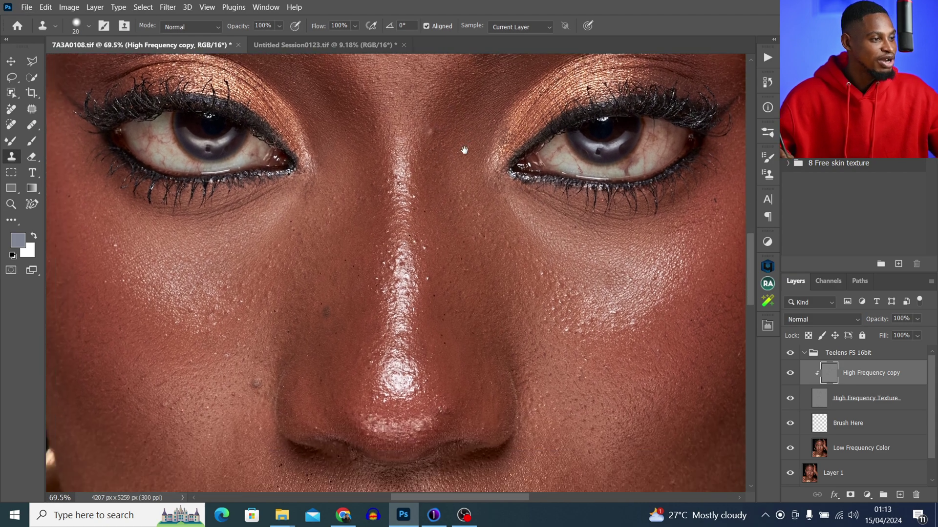
pyautogui.hscroll(-2, 329, 307)
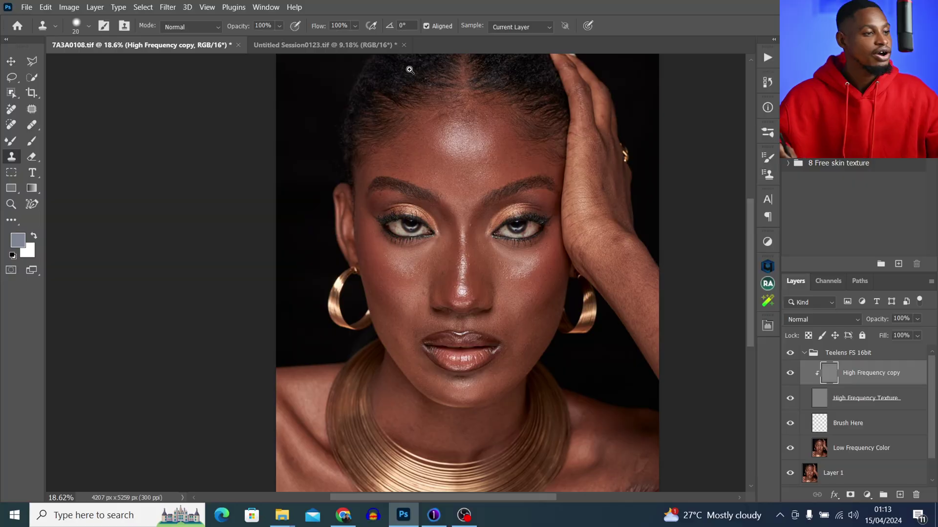
# Select the Brush Here layer and enlarge the Mixer Brush, zoomed on the face
pyautogui.press('z')
pyautogui.moveTo(495, 250)
pyautogui.mouseDown()
pyautogui.moveTo(485, 258)
pyautogui.moveTo(475, 250)
pyautogui.mouseUp()
pyautogui.press('s')
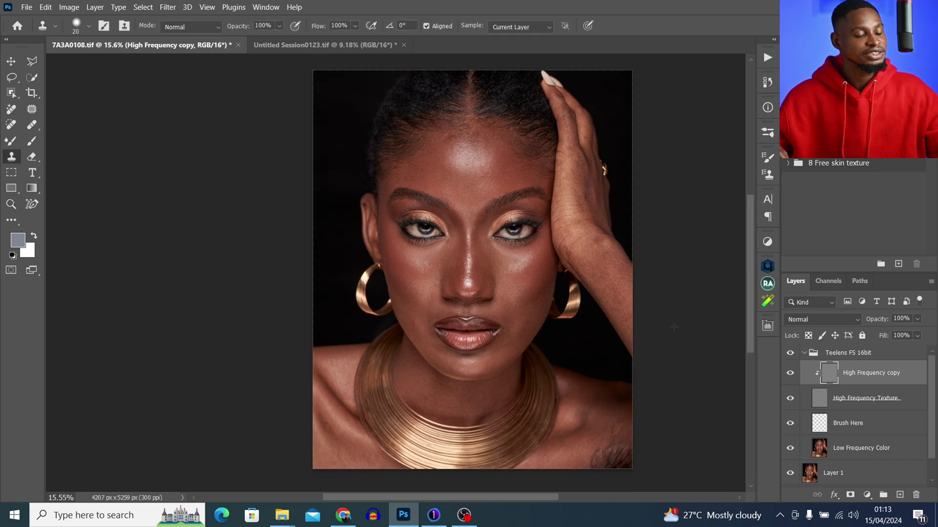
pyautogui.click(822, 424)
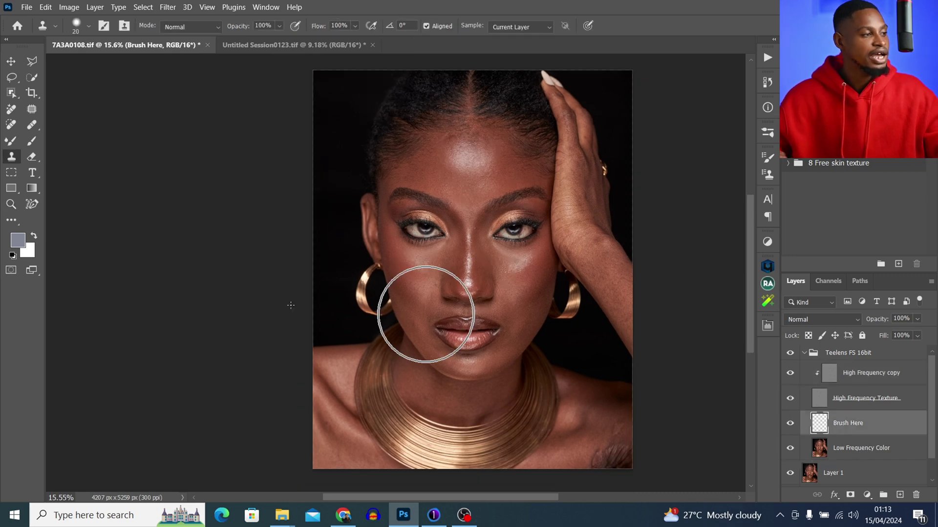
pyautogui.click(11, 142)
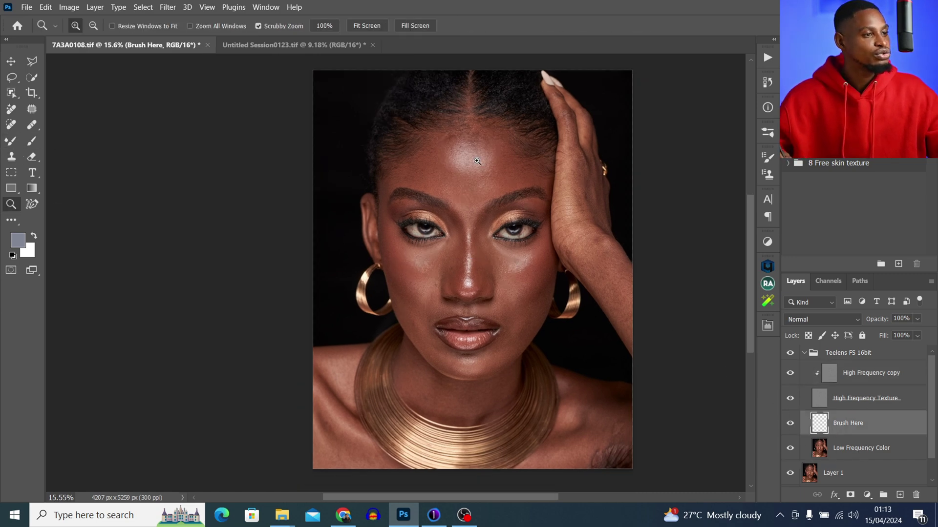
pyautogui.moveTo(482, 173)
pyautogui.mouseDown()
pyautogui.moveTo(508, 174)
pyautogui.moveTo(470, 181)
pyautogui.mouseUp()
pyautogui.press('z')
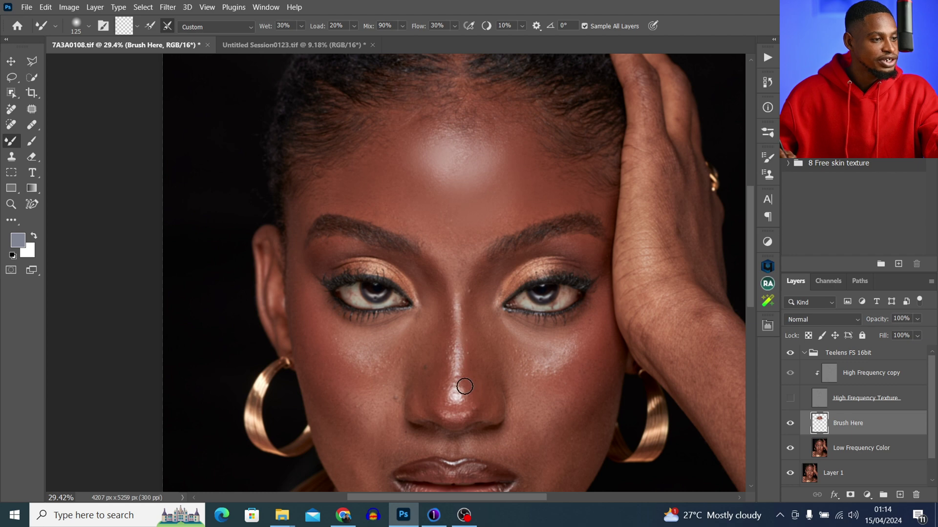
pyautogui.scroll(-3, 550, 298)
pyautogui.press(']')
pyautogui.press(']')
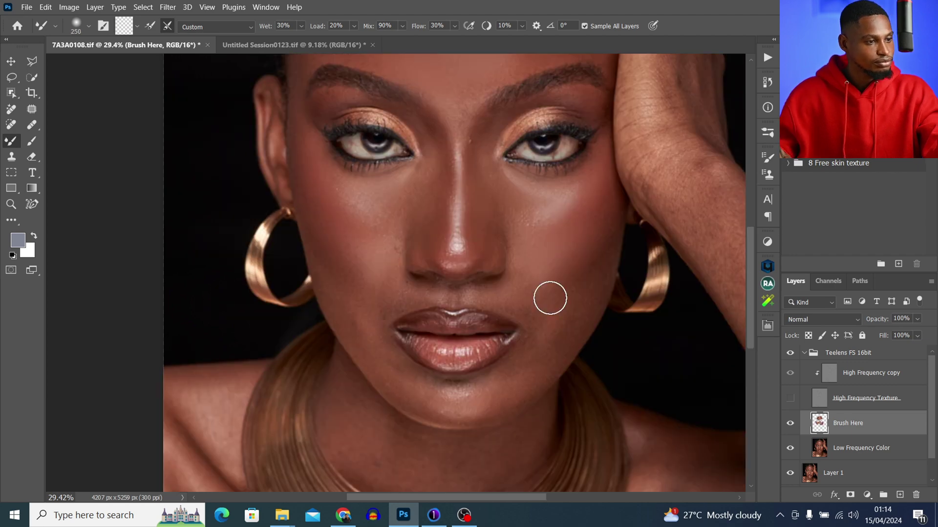
pyautogui.scroll(3, 377, 292)
# Show the High Frequency Texture layer and toggle Brush Here to compare before and after
pyautogui.click(790, 398)
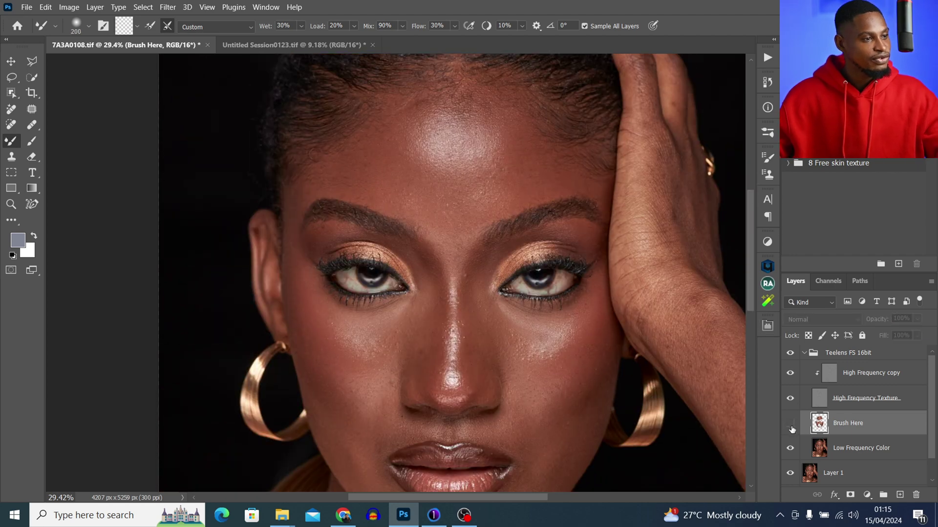
pyautogui.click(790, 423)
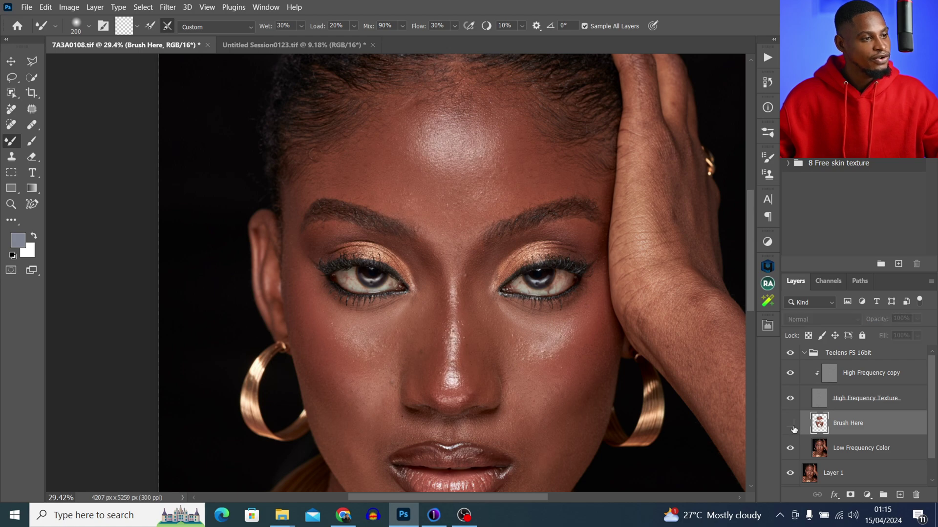
pyautogui.click(790, 423)
pyautogui.hotkey('ctrl', 'space')
pyautogui.moveTo(494, 157)
pyautogui.mouseDown()
pyautogui.moveTo(514, 153)
pyautogui.moveTo(536, 187)
pyautogui.moveTo(485, 180)
pyautogui.mouseUp()
pyautogui.scroll(-2, 488, 153)
pyautogui.press('z')
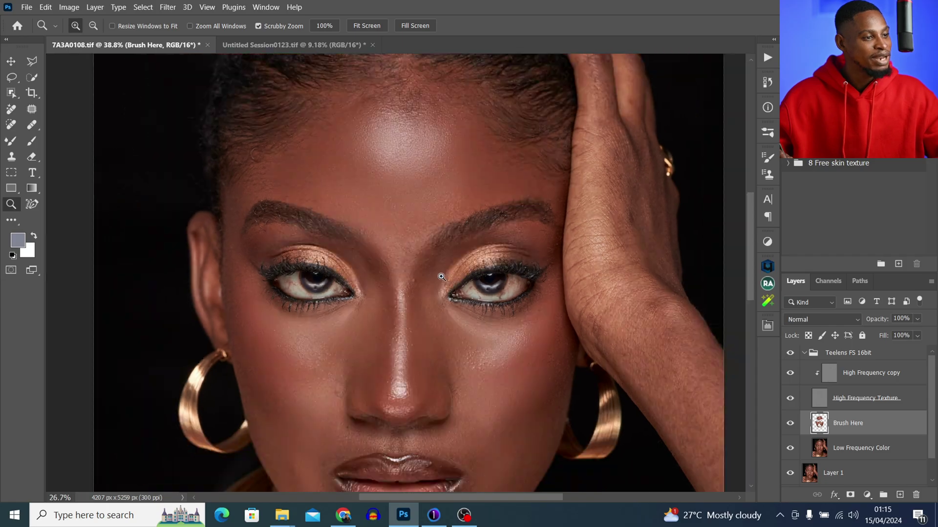
pyautogui.scroll(-1, 441, 277)
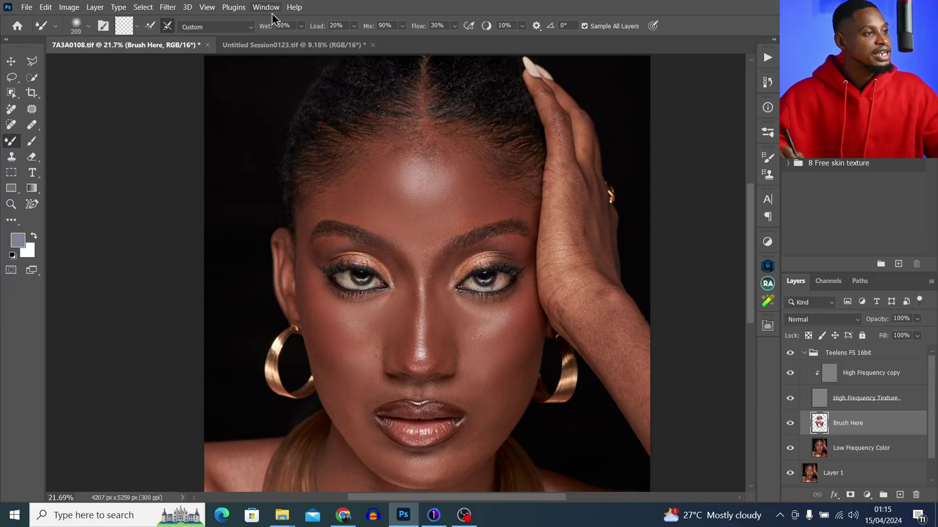
# On Untitled Session0123, duplicate the photo and run Teelens FS 16bit with a 2-pixel blur
pyautogui.click(293, 45)
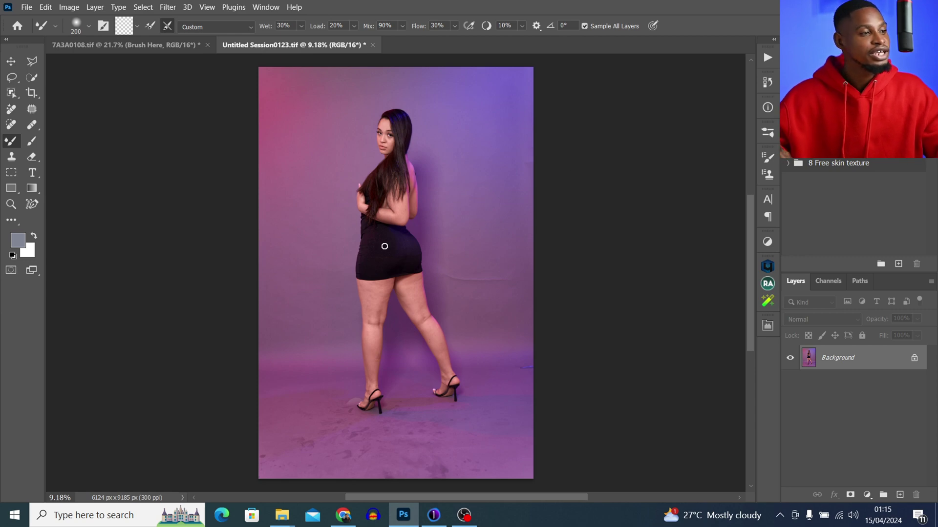
pyautogui.hotkey('ctrl', 'j')
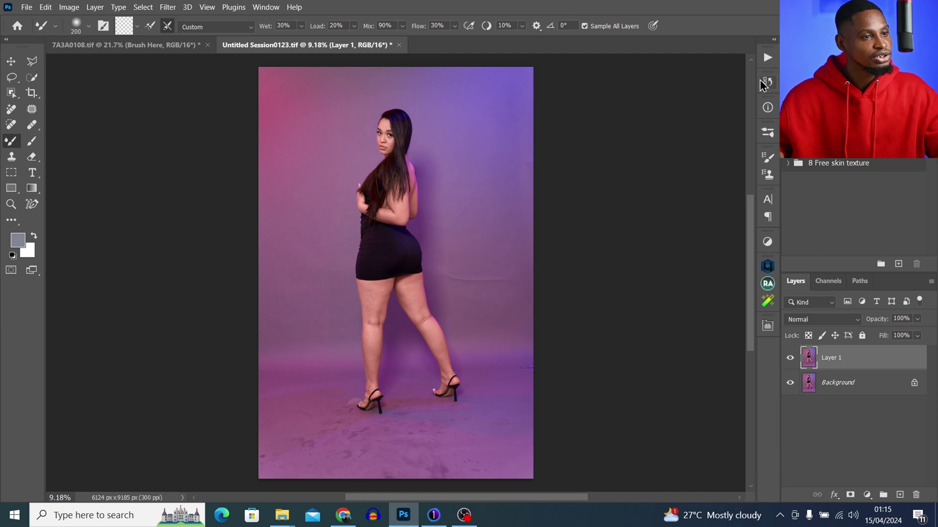
pyautogui.click(767, 60)
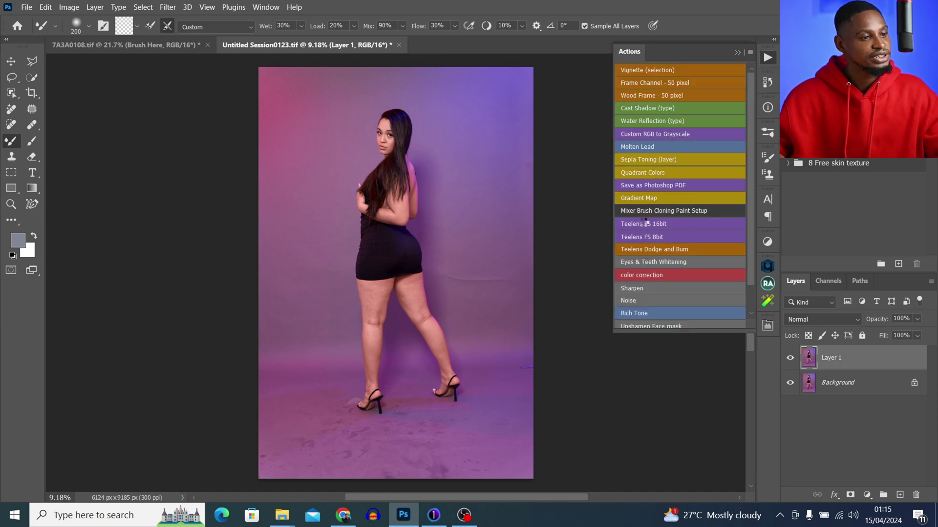
pyautogui.click(643, 224)
pyautogui.write('20')
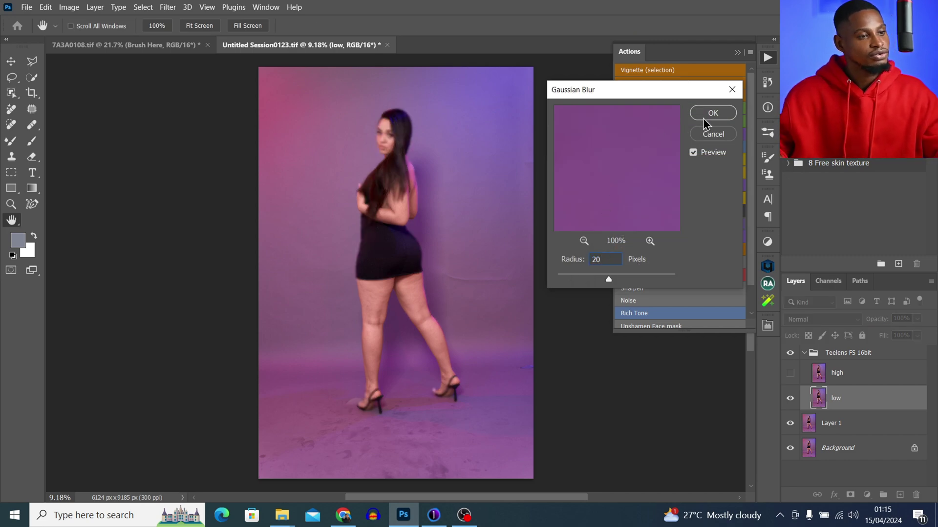
pyautogui.click(713, 113)
pyautogui.moveTo(382, 300); pyautogui.dragTo(420, 220)
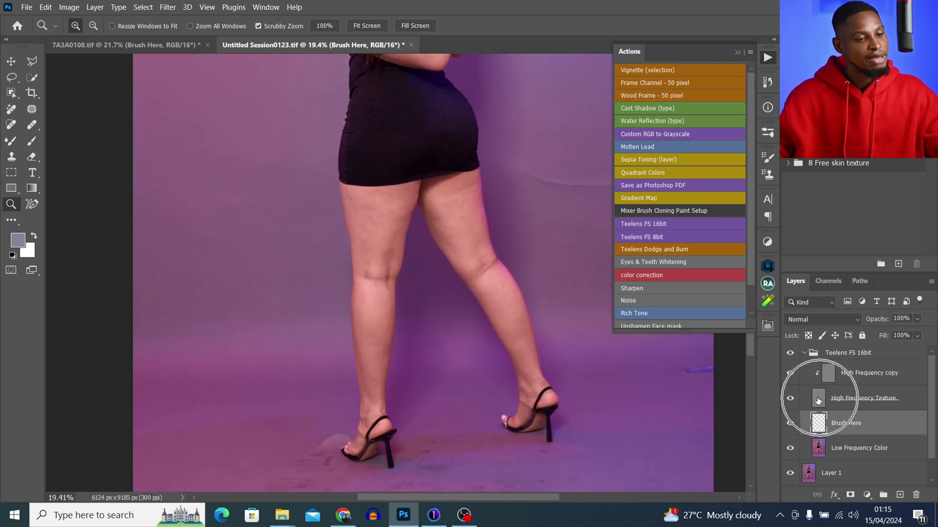
# Hide the High Frequency Texture layer and frame the legs with the Mixer Brush ready
pyautogui.click(790, 398)
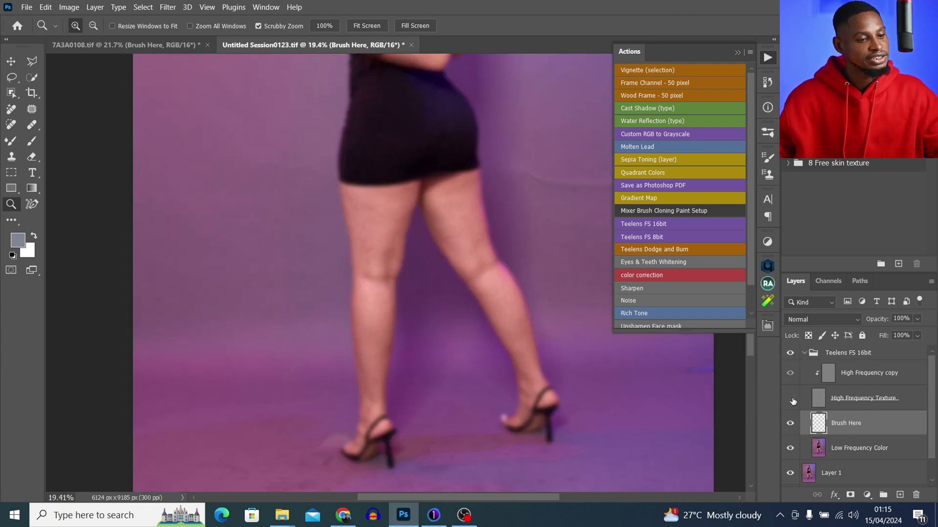
pyautogui.click(11, 141)
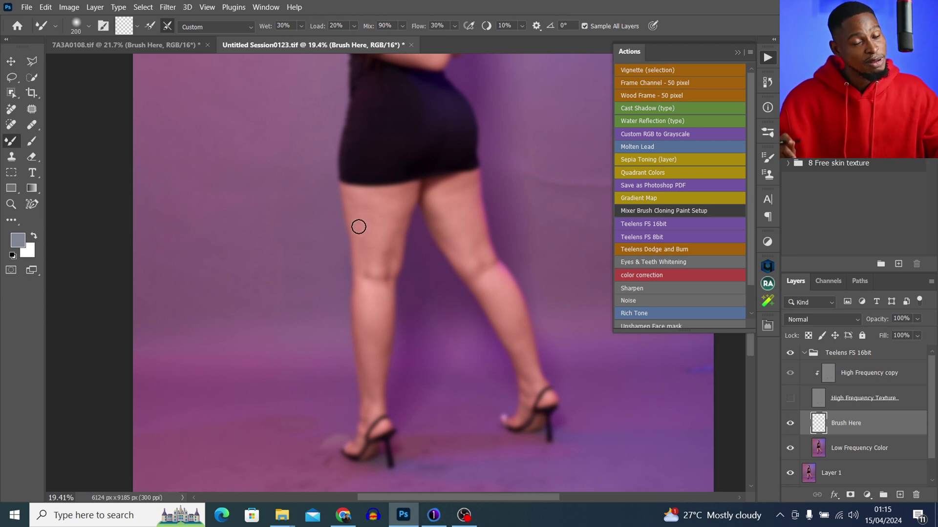
pyautogui.press('z')
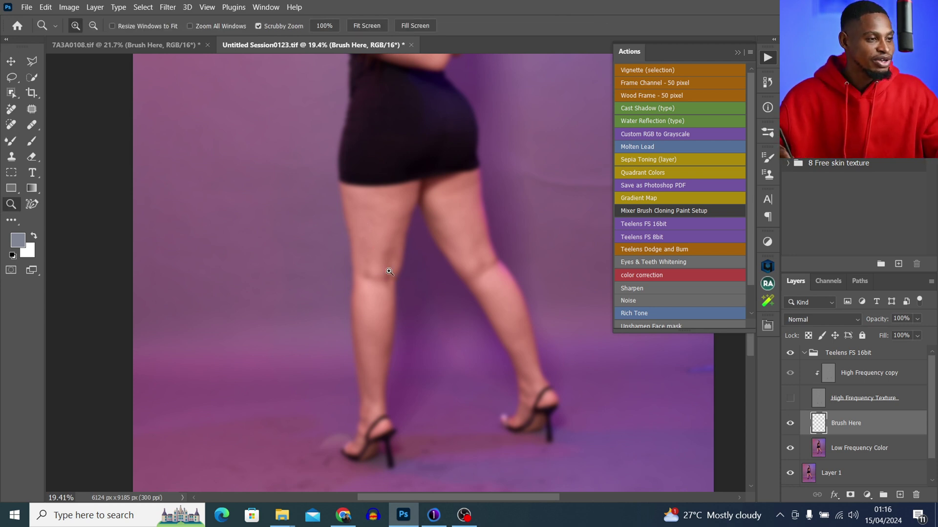
pyautogui.moveTo(389, 271)
pyautogui.mouseDown()
pyautogui.moveTo(430, 264)
pyautogui.moveTo(470, 220)
pyautogui.mouseUp()
pyautogui.press('b')
pyautogui.moveTo(523, 261); pyautogui.dragTo(493, 211)
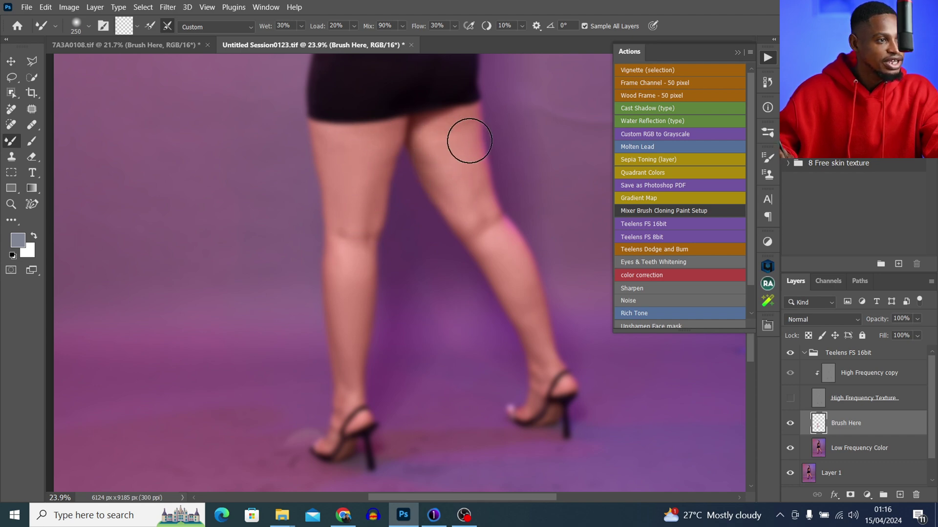
# Show the texture again and toggle Brush Here to compare the legs before and after
pyautogui.moveTo(789, 398); pyautogui.dragTo(790, 427)
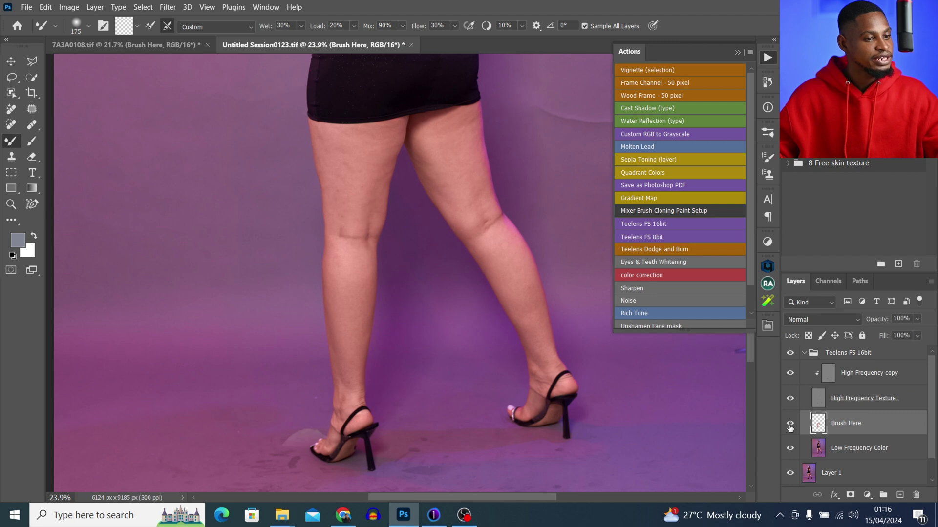
pyautogui.press('z')
pyautogui.moveTo(372, 208)
pyautogui.mouseDown()
pyautogui.moveTo(404, 201)
pyautogui.moveTo(393, 205)
pyautogui.moveTo(437, 224)
pyautogui.moveTo(429, 241)
pyautogui.mouseUp()
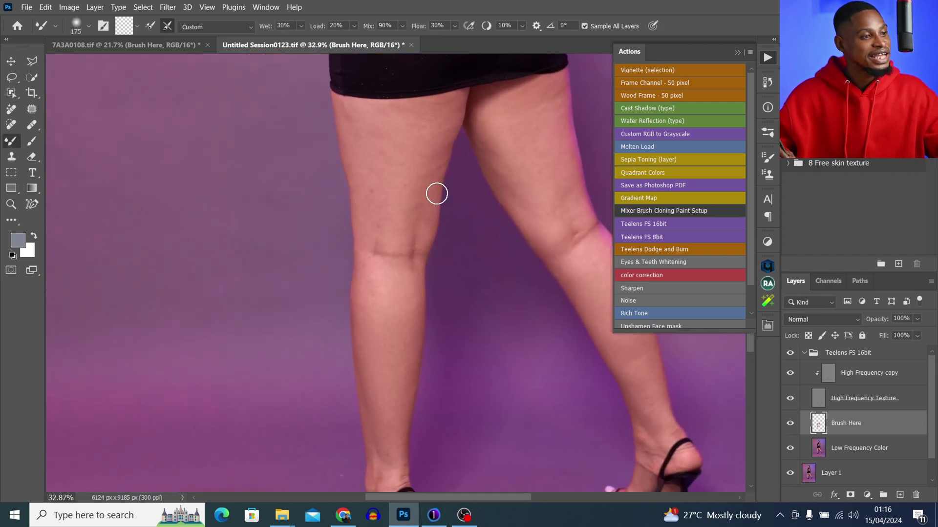
pyautogui.click(794, 430)
pyautogui.click(791, 424)
# Smooth the upper thigh tone with texture hidden, enlarge the brush, then restore the texture
pyautogui.click(789, 398)
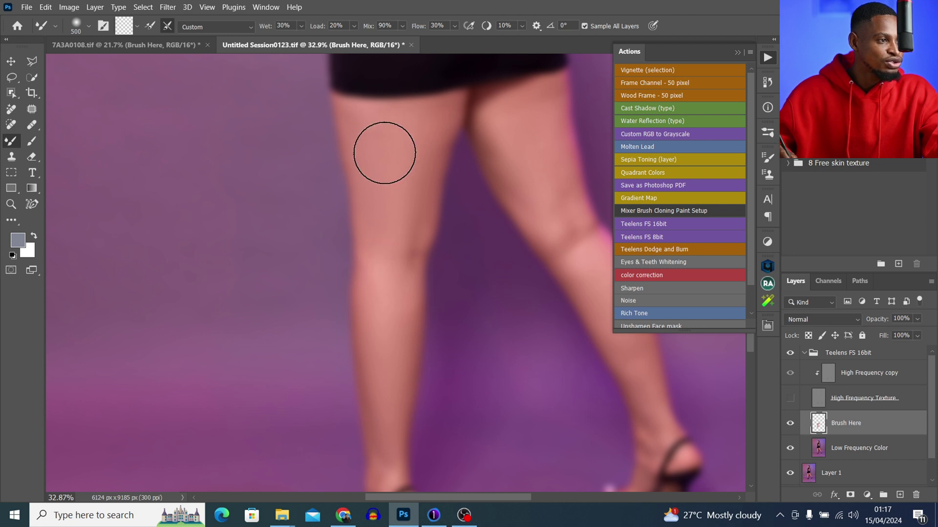
pyautogui.moveTo(384, 153); pyautogui.dragTo(381, 172)
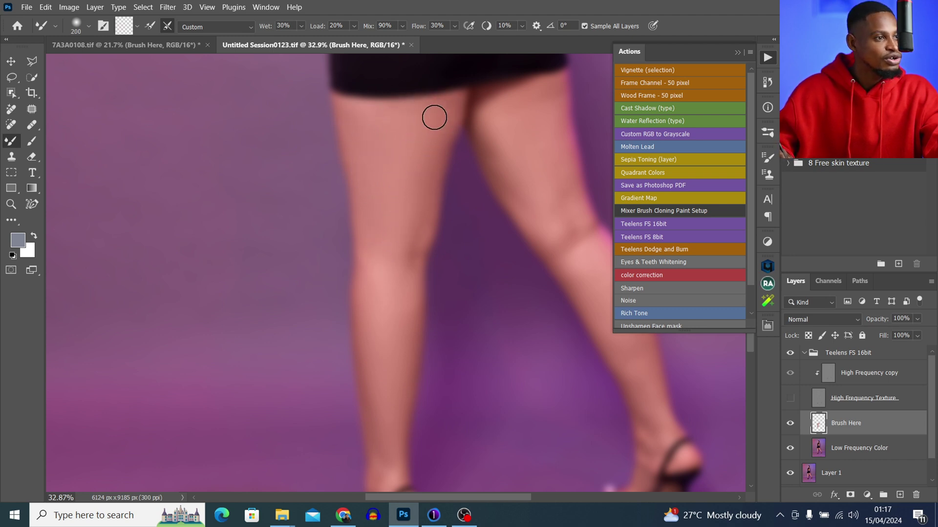
pyautogui.press(']')
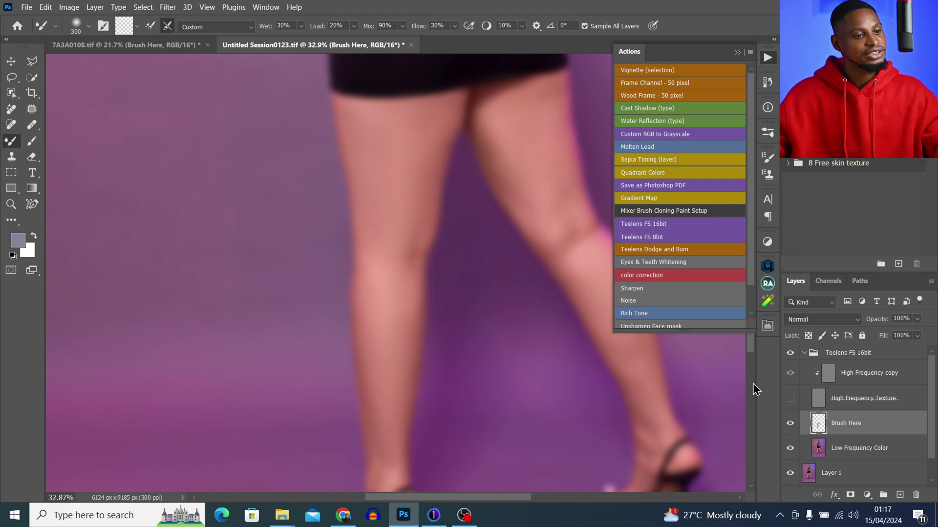
pyautogui.click(790, 399)
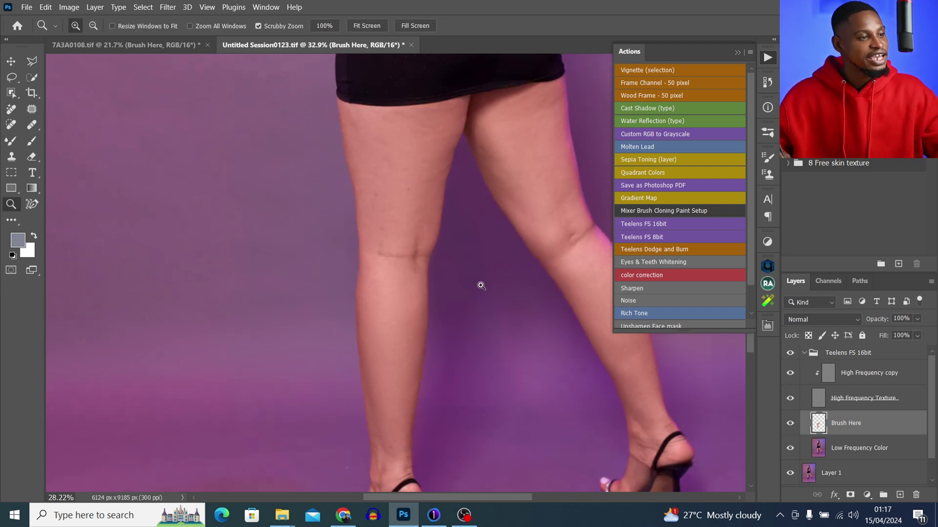
pyautogui.scroll(-5, 481, 283)
pyautogui.scroll(2, 472, 259)
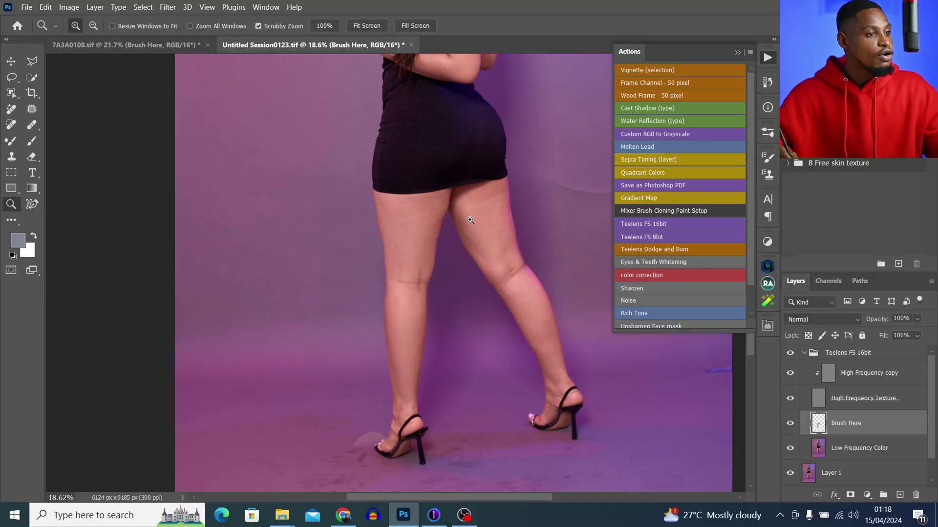
pyautogui.scroll(-4, 446, 294)
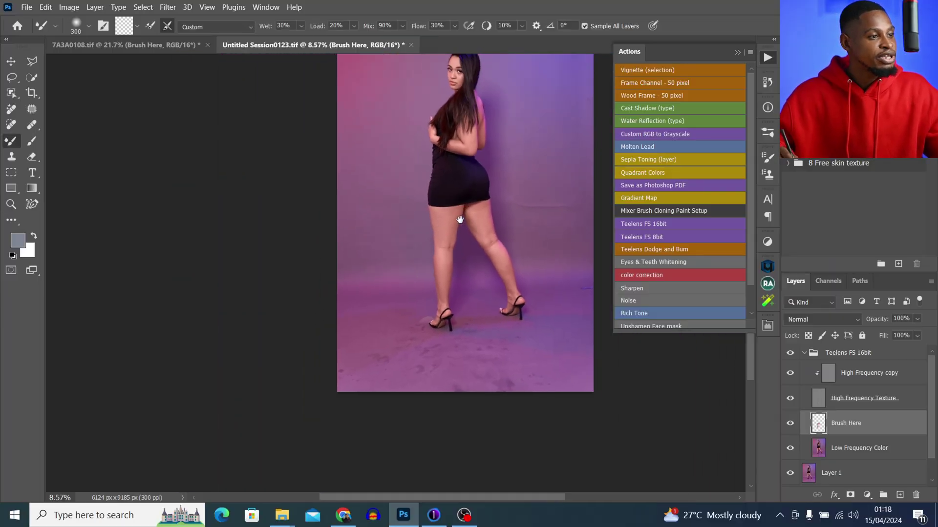
# Check the whole 7A3A0108.tif portrait, then crop Untitled Session0123 to a 4:5 upper-body frame
pyautogui.moveTo(445, 294); pyautogui.dragTo(444, 291)
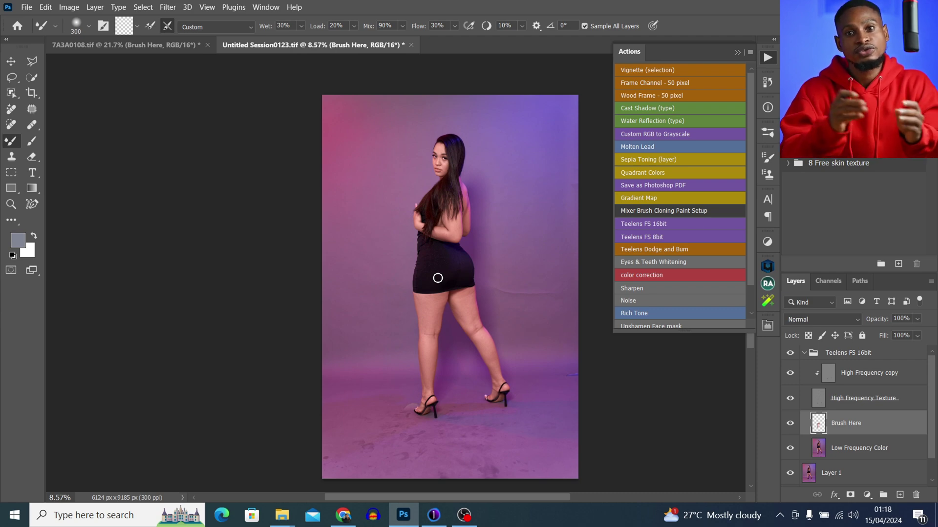
pyautogui.click(157, 46)
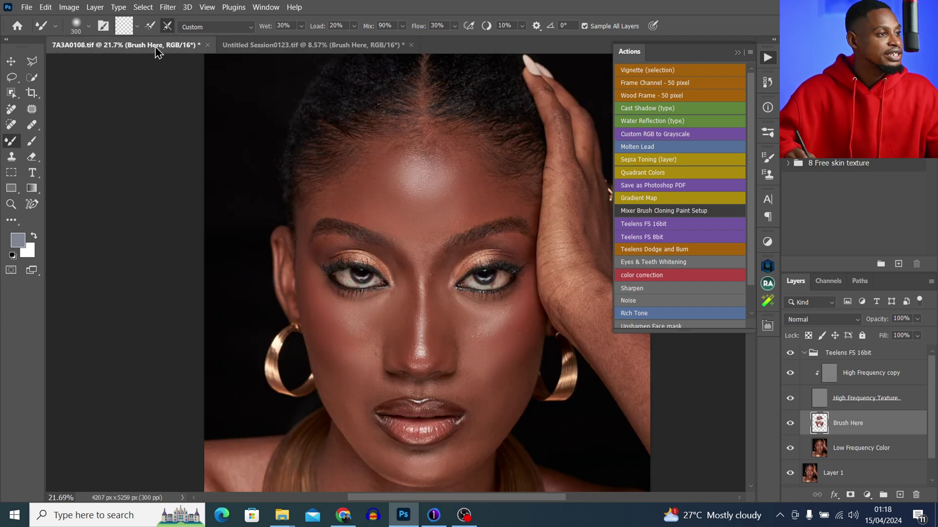
pyautogui.press('z')
pyautogui.moveTo(468, 292); pyautogui.dragTo(440, 288)
pyautogui.press('b')
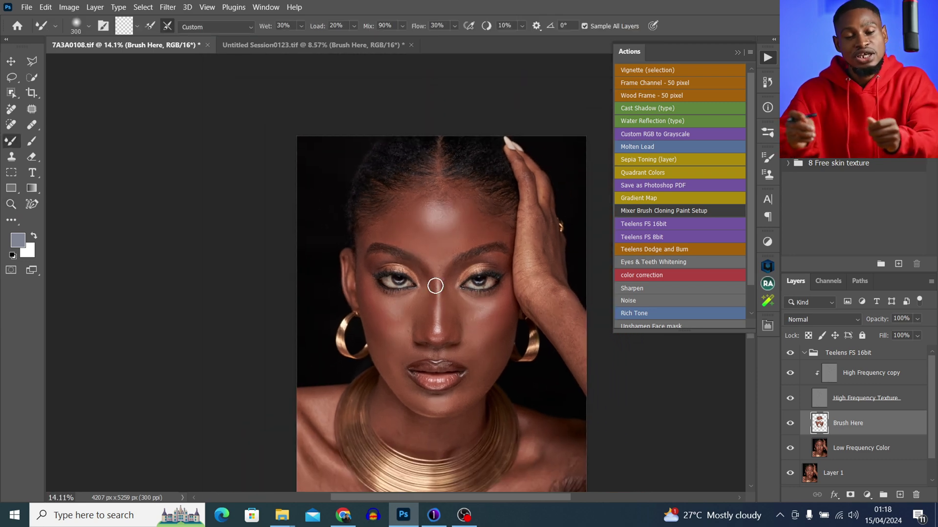
pyautogui.click(297, 44)
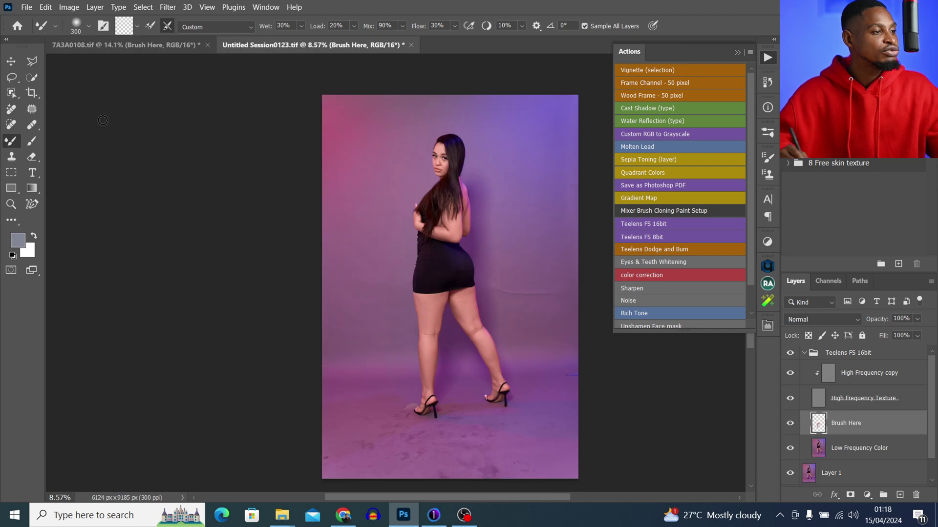
pyautogui.click(31, 97)
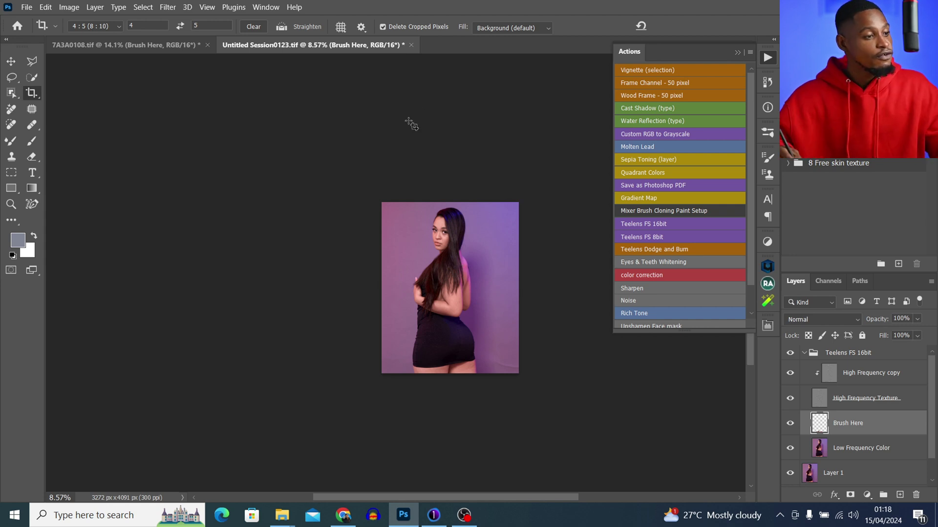
# Undo the full-body crop and switch to the 7A3A0108.tif portrait
pyautogui.press('ctrl')
pyautogui.hotkey('ctrl', 'z')
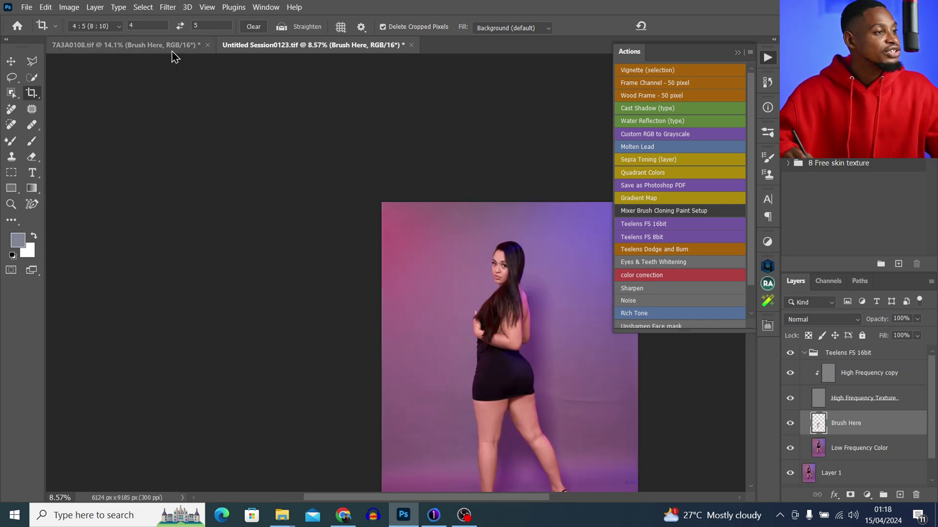
pyautogui.click(169, 50)
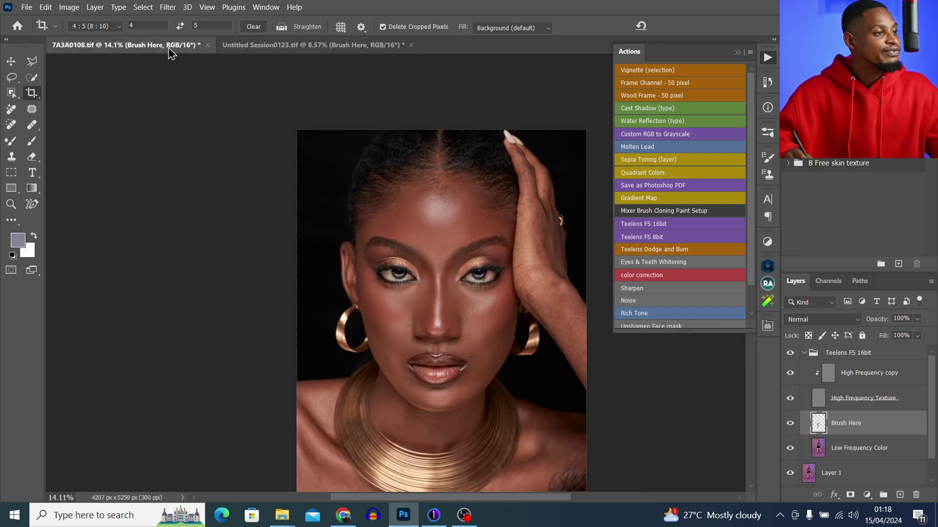
pyautogui.click(737, 52)
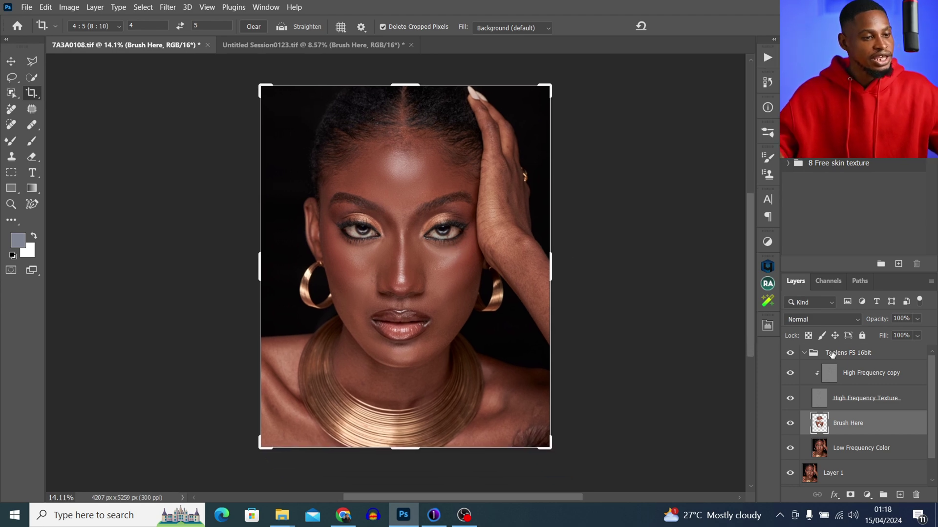
# Delete the old Teelens FS 16bit group and rerun the Teelens FS 16bit action
pyautogui.click(833, 346)
pyautogui.press('Delete')
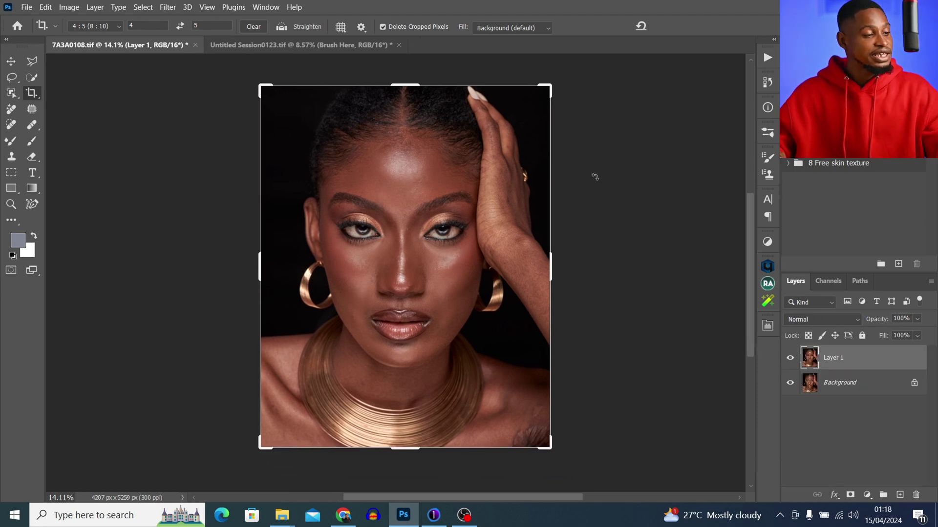
pyautogui.click(768, 58)
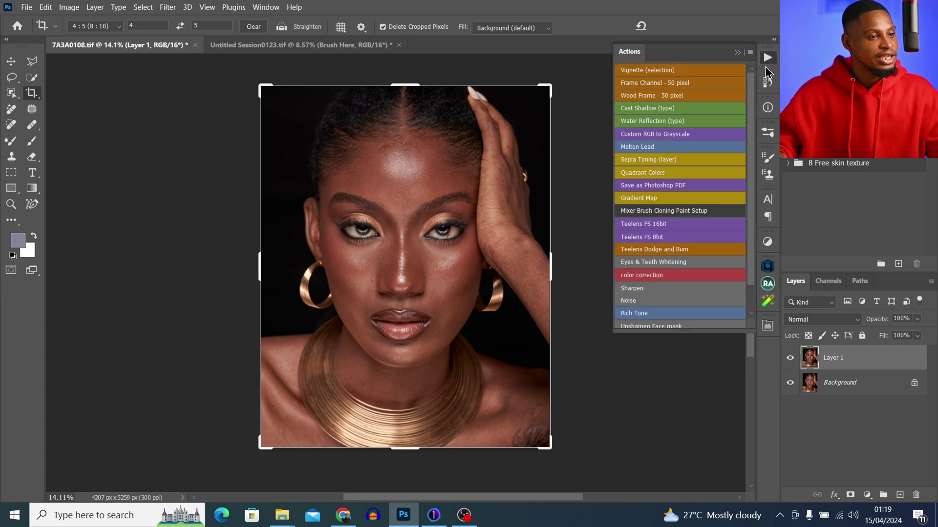
pyautogui.click(651, 224)
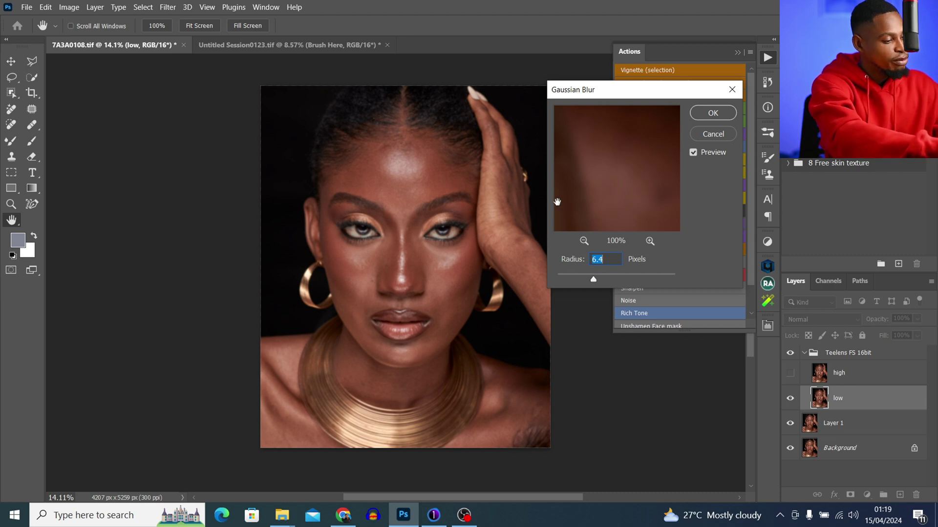
# Enter a Gaussian Blur radius of 14 pixels and confirm it
pyautogui.write('14')
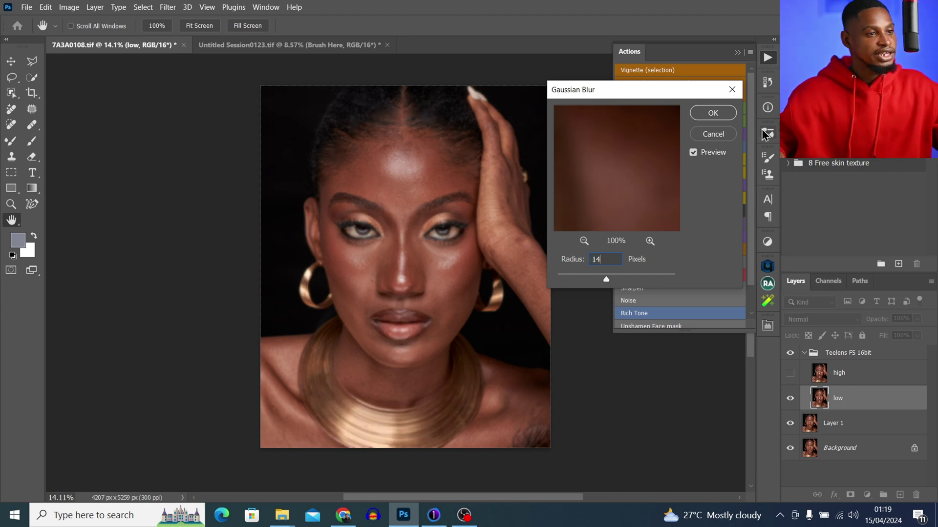
pyautogui.click(713, 114)
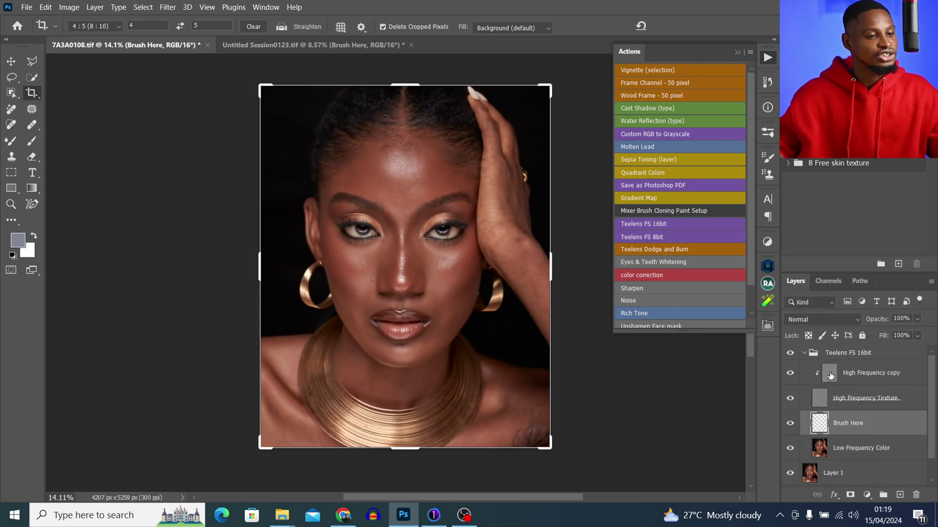
# On High Frequency copy, sample clean skin and clone out the blemishes between the brows
pyautogui.click(831, 375)
pyautogui.press('s')
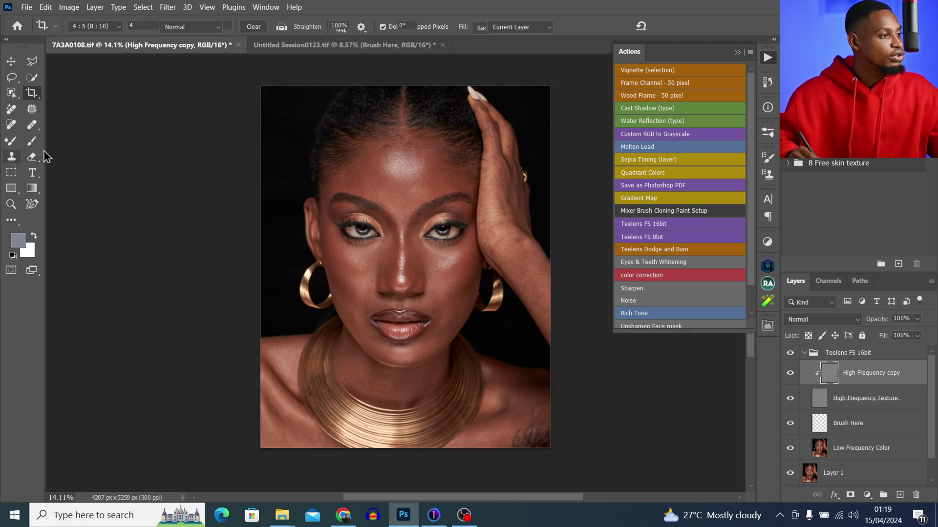
pyautogui.press('z')
pyautogui.moveTo(418, 229); pyautogui.dragTo(407, 241)
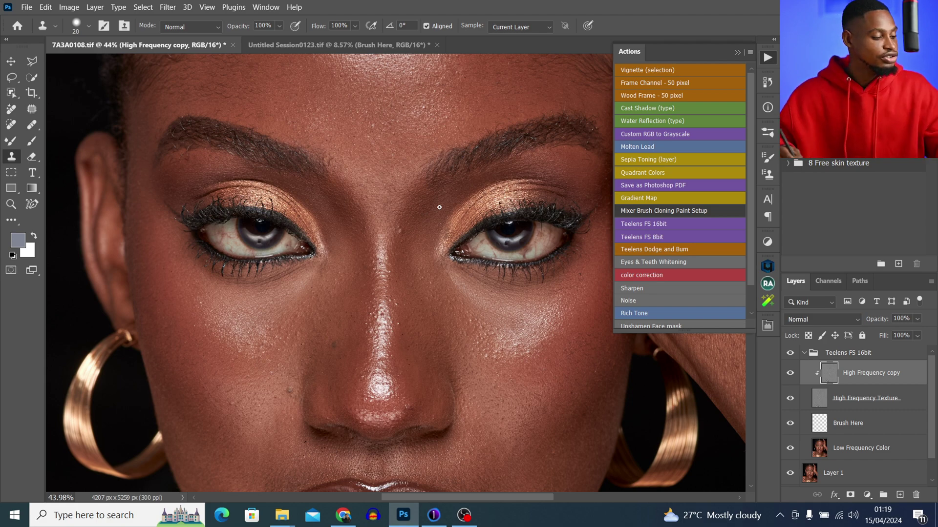
pyautogui.keyDown('alt'); pyautogui.click(407, 228); pyautogui.keyUp('alt')
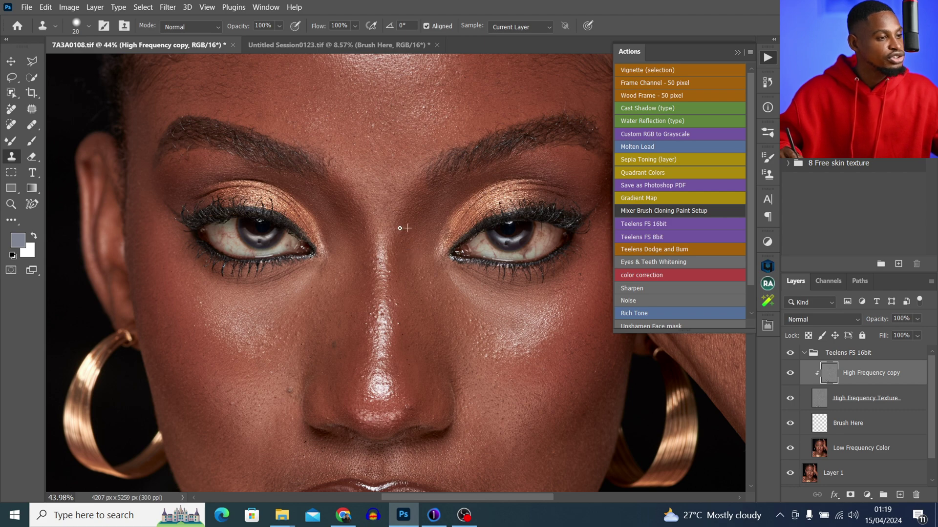
pyautogui.moveTo(421, 262); pyautogui.dragTo(403, 241)
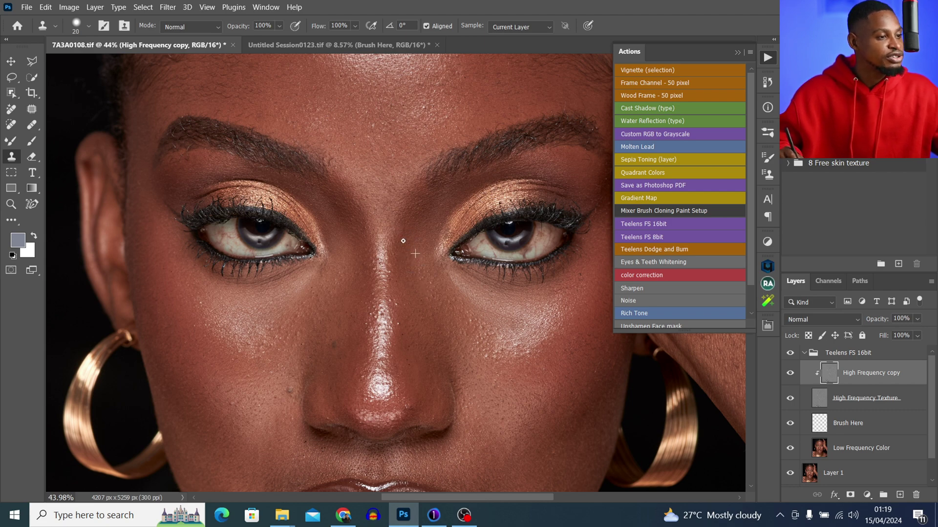
# Move the view down to the lower face and select the Brush Here layer
pyautogui.moveTo(406, 290); pyautogui.dragTo(441, 202)
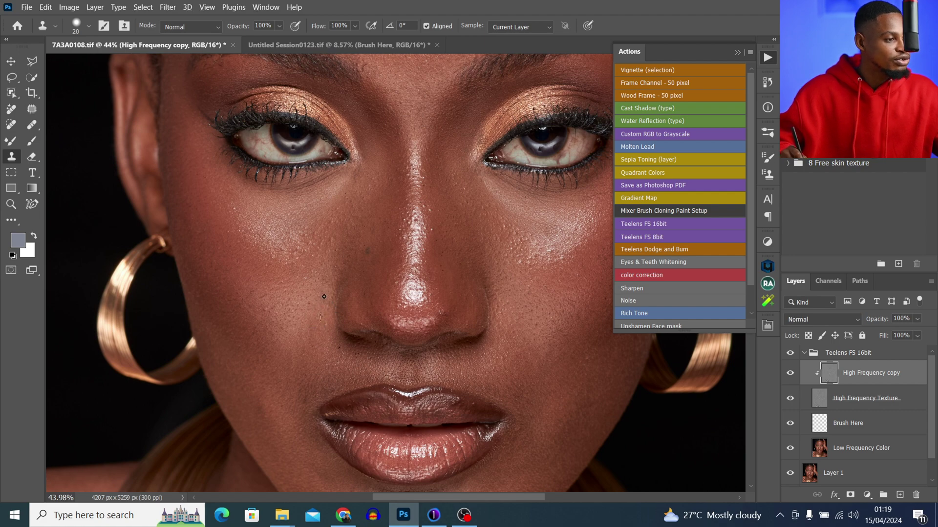
pyautogui.scroll(-5, 272, 345)
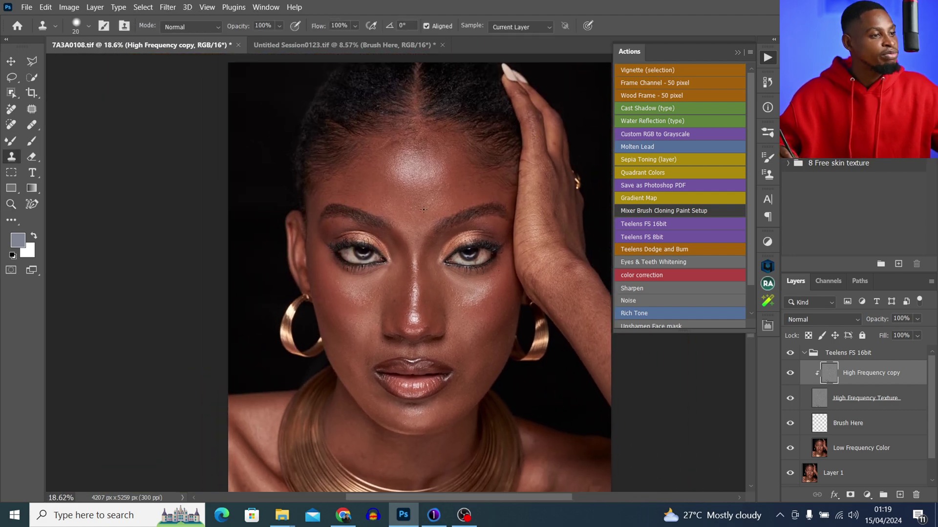
pyautogui.scroll(4, 454, 193)
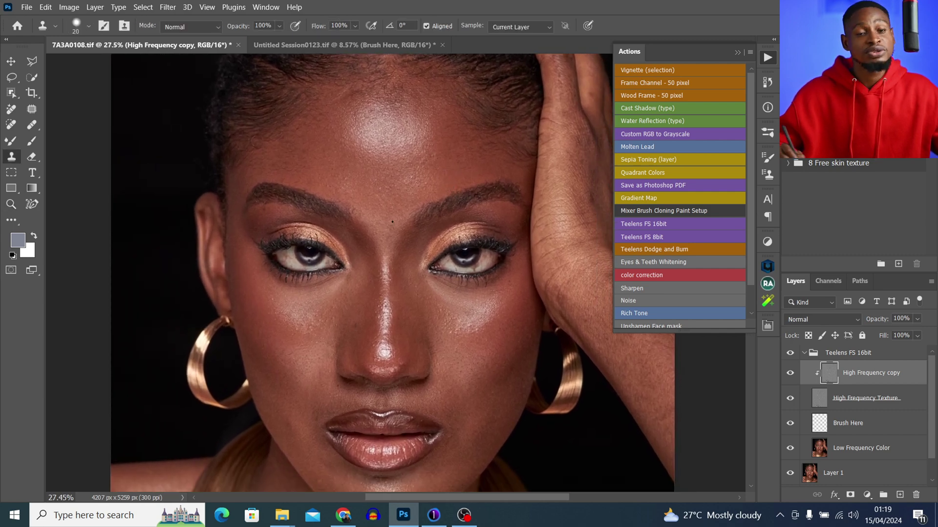
pyautogui.click(825, 425)
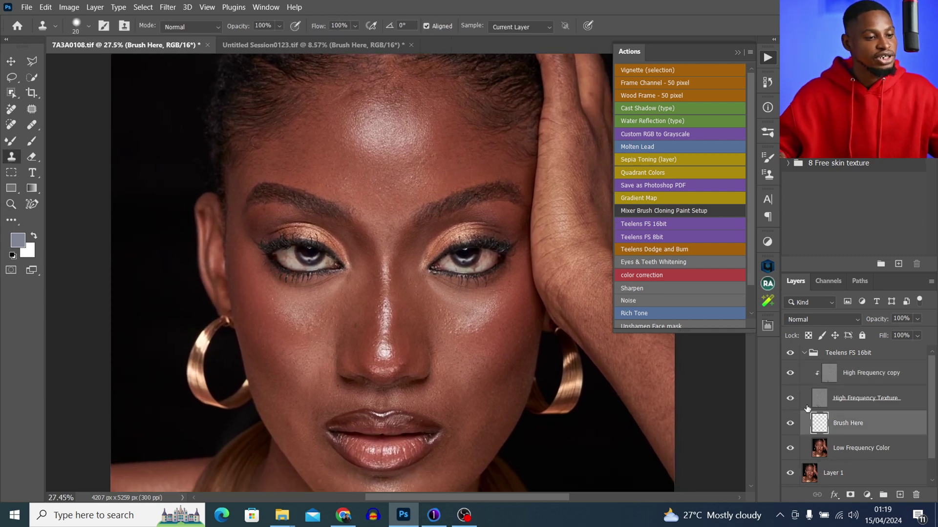
# Hide the High Frequency Texture layer and size the Mixer Brush for the forehead
pyautogui.click(791, 399)
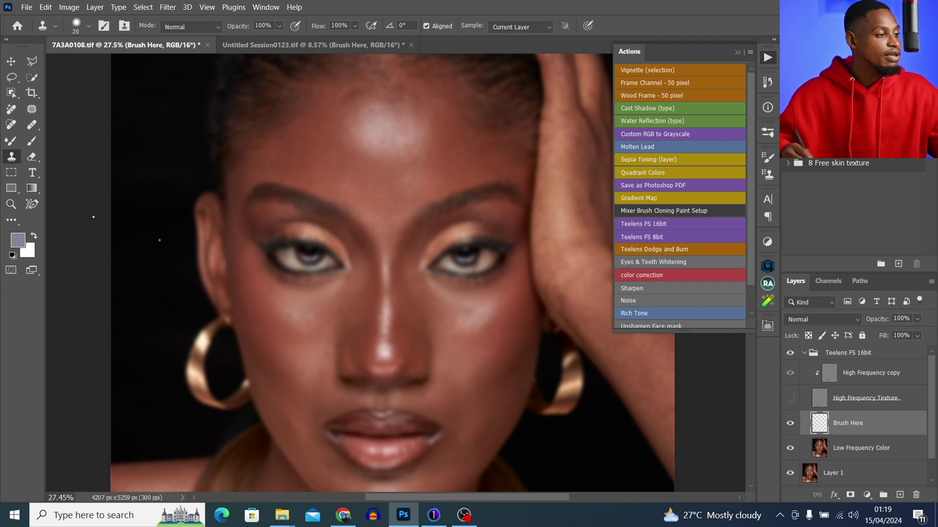
pyautogui.click(10, 141)
pyautogui.moveTo(409, 163); pyautogui.dragTo(426, 194)
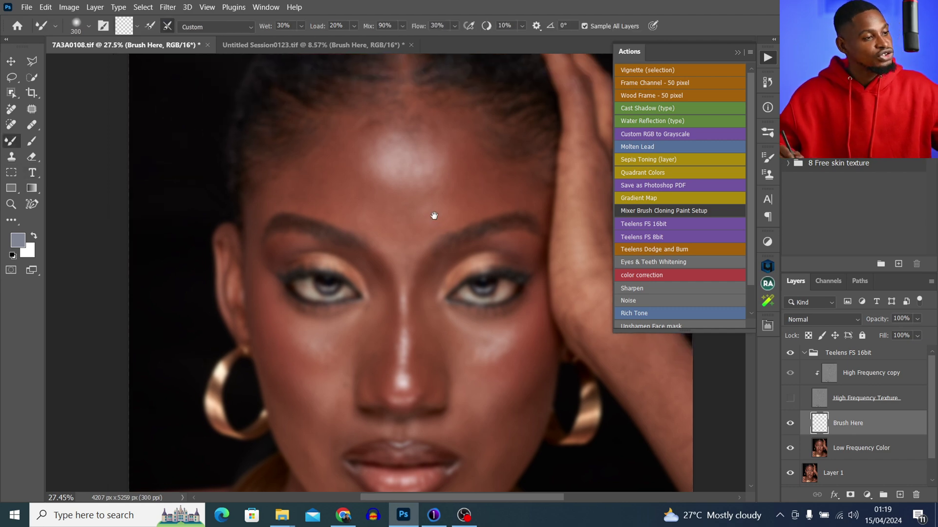
pyautogui.press('[')
pyautogui.press('[')
pyautogui.press('[')
pyautogui.press('[')
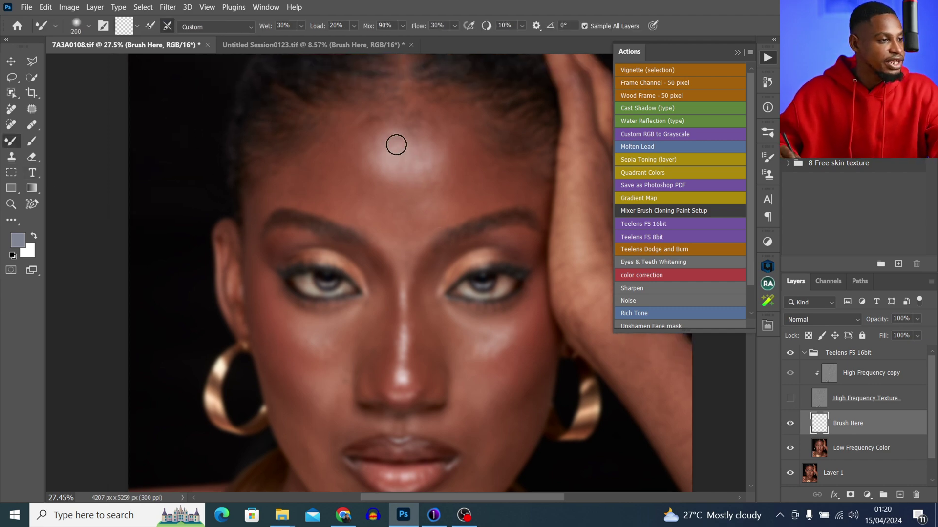
pyautogui.press(']')
pyautogui.press(']')
pyautogui.press(']')
pyautogui.press(']')
pyautogui.press(']')
pyautogui.press(']')
pyautogui.press(']')
pyautogui.press(']')
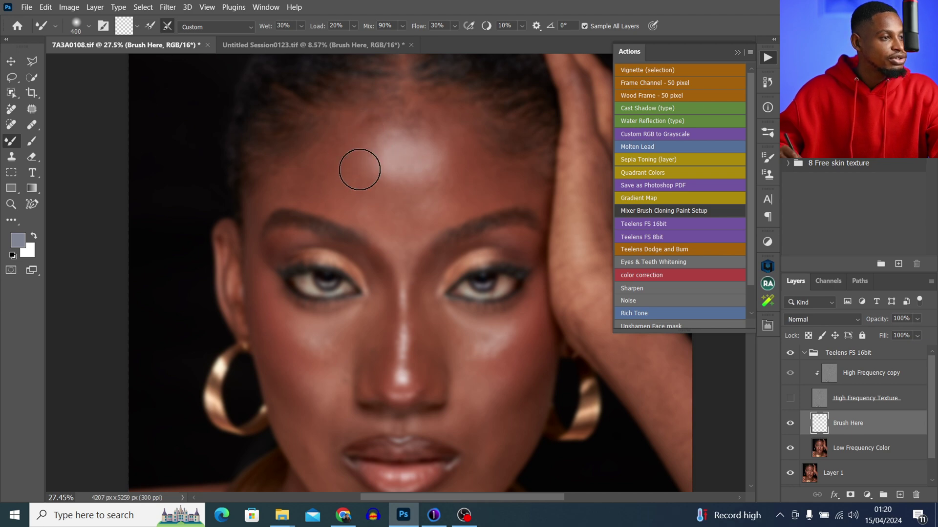
pyautogui.press('[')
pyautogui.press('[')
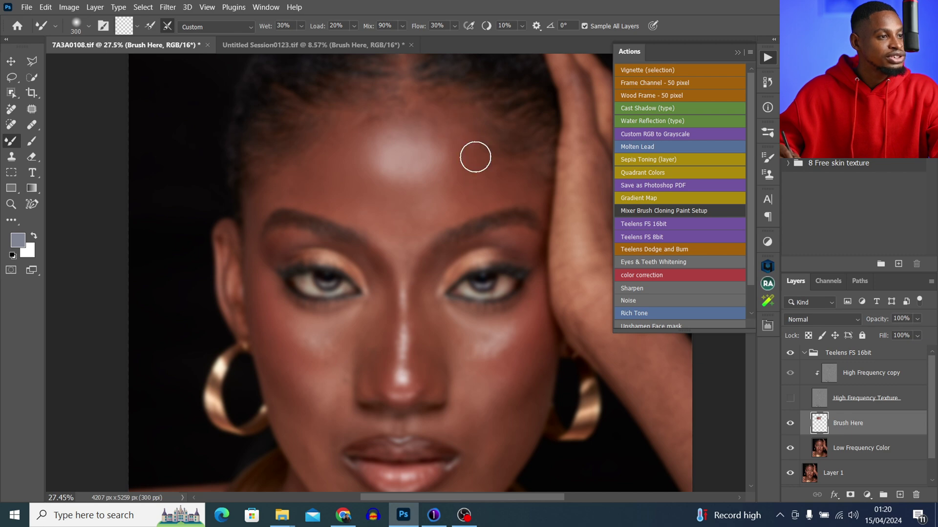
pyautogui.press(']')
pyautogui.press('[')
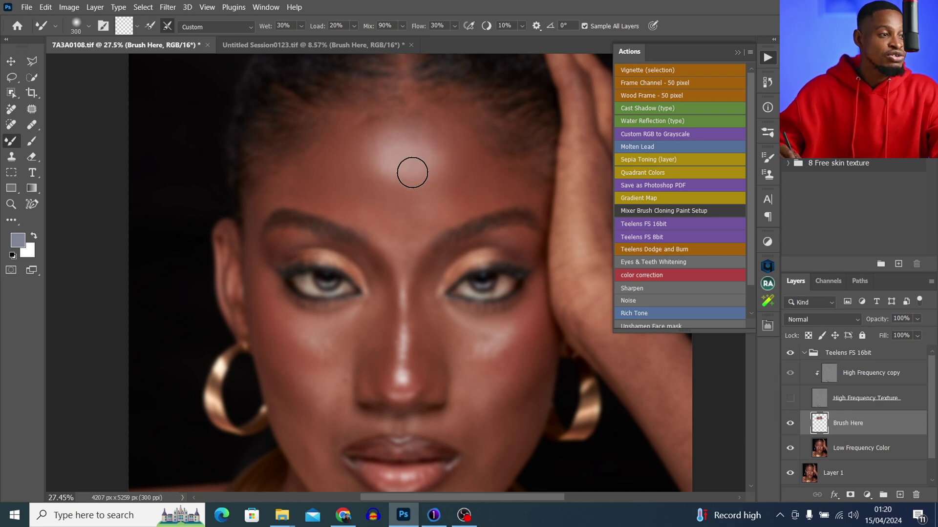
# Blend the forehead and nose bridge tones, then show the High Frequency Texture layer again
pyautogui.moveTo(377, 213)
pyautogui.mouseDown()
pyautogui.moveTo(396, 228)
pyautogui.moveTo(427, 215)
pyautogui.mouseUp()
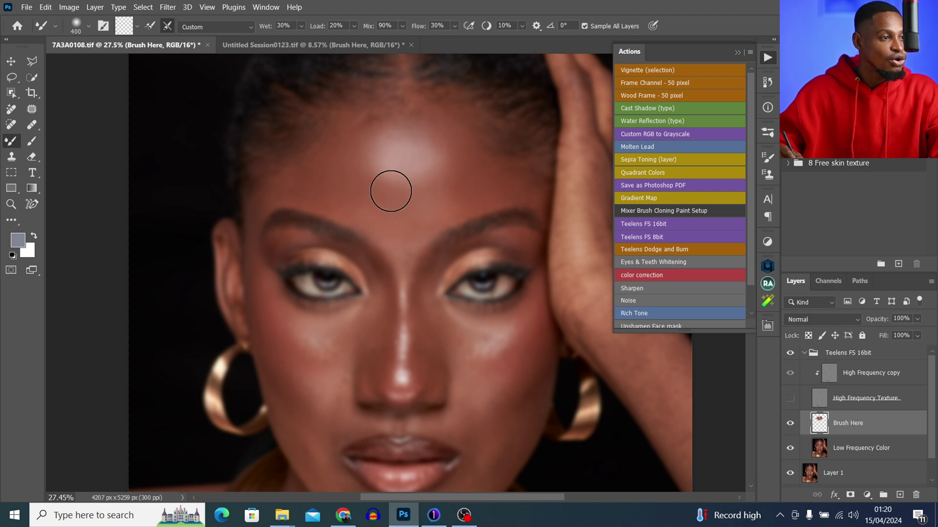
pyautogui.press('[')
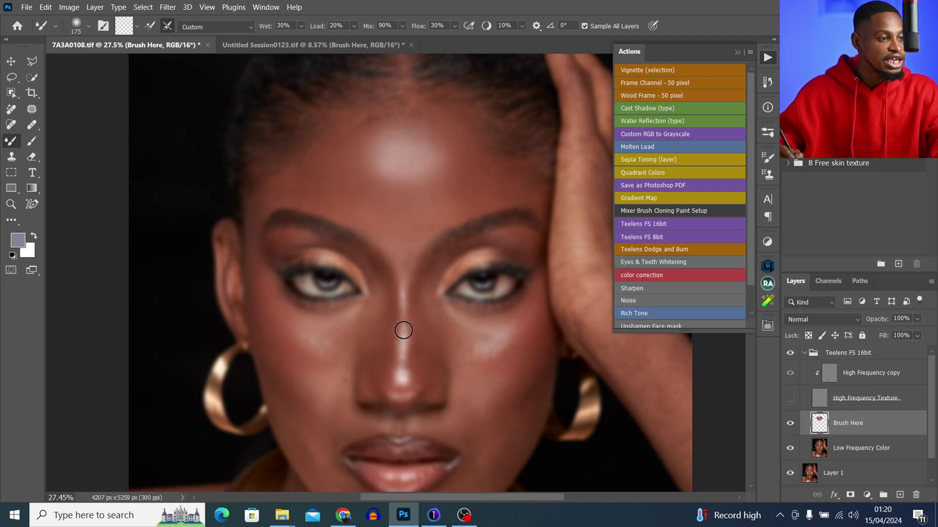
pyautogui.moveTo(423, 350); pyautogui.dragTo(438, 328)
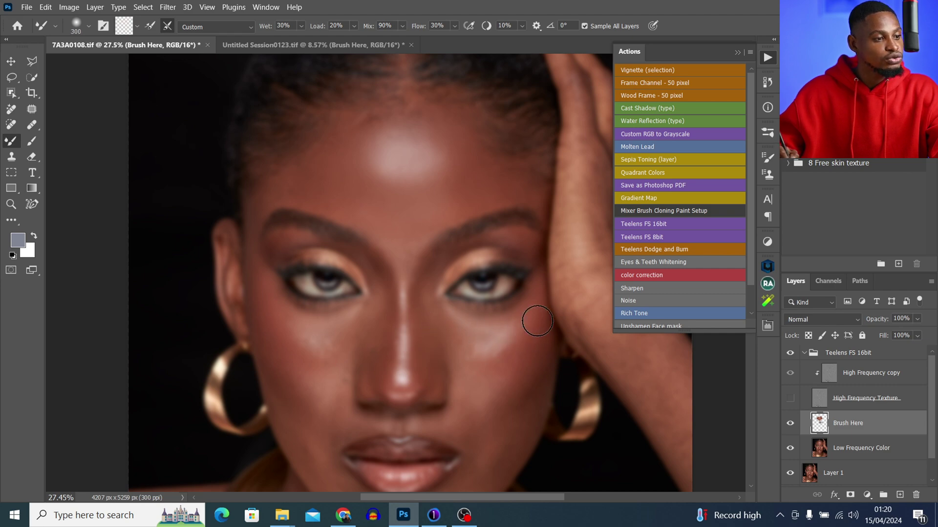
pyautogui.press(']')
pyautogui.press(']')
pyautogui.press(']')
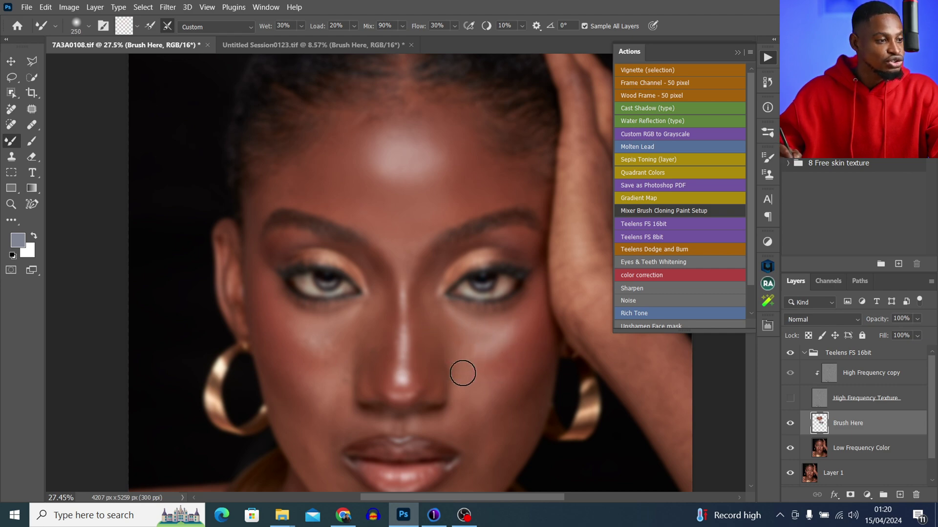
pyautogui.press('[')
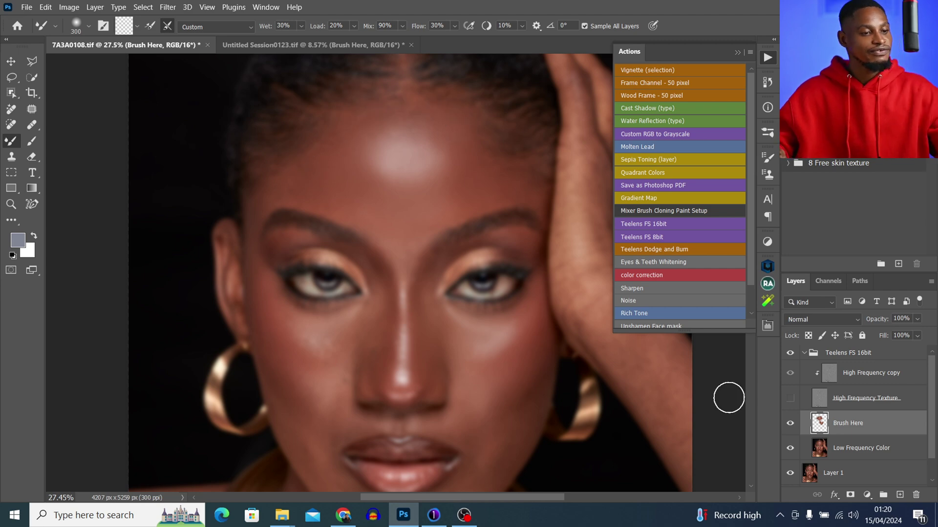
pyautogui.click(789, 398)
# Compare the face with Brush Here hidden and shown twice, then switch to Untitled Session0123.tif
pyautogui.press('z')
pyautogui.moveTo(441, 164); pyautogui.dragTo(460, 161)
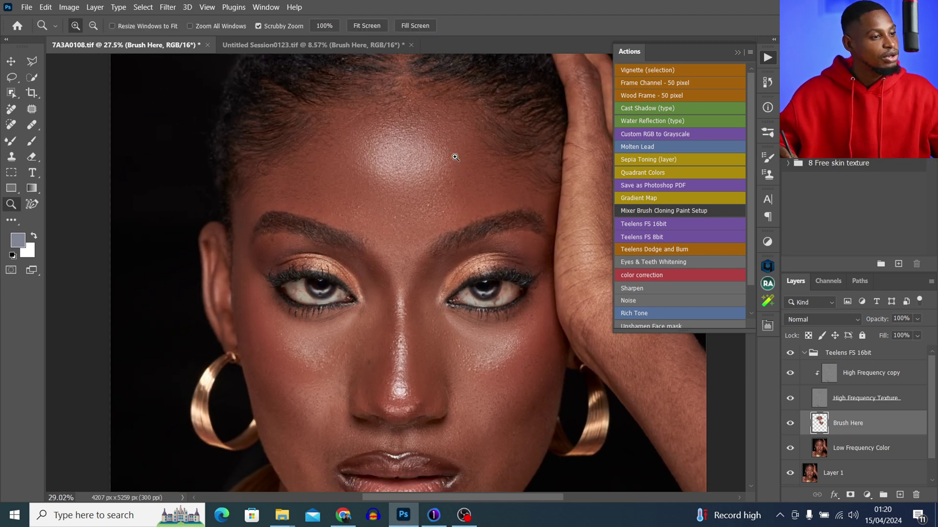
pyautogui.press('b')
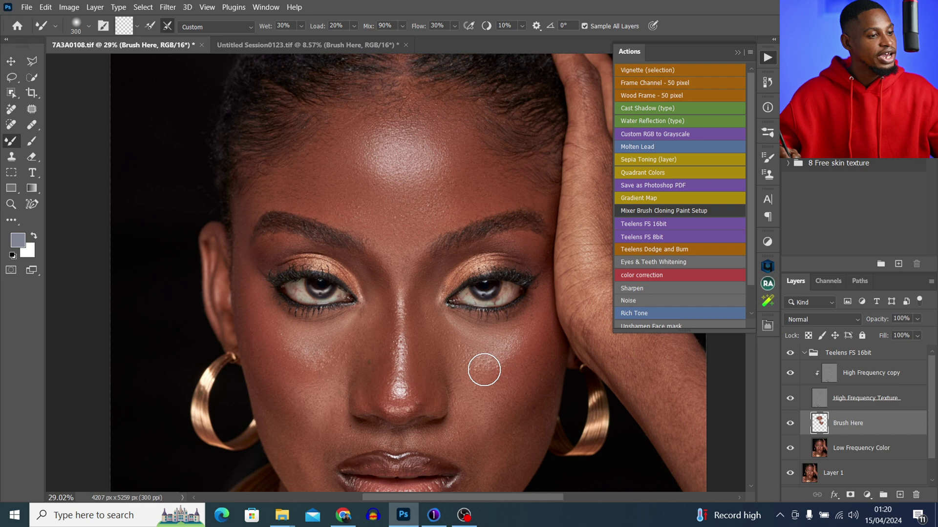
pyautogui.click(791, 424)
pyautogui.click(790, 423)
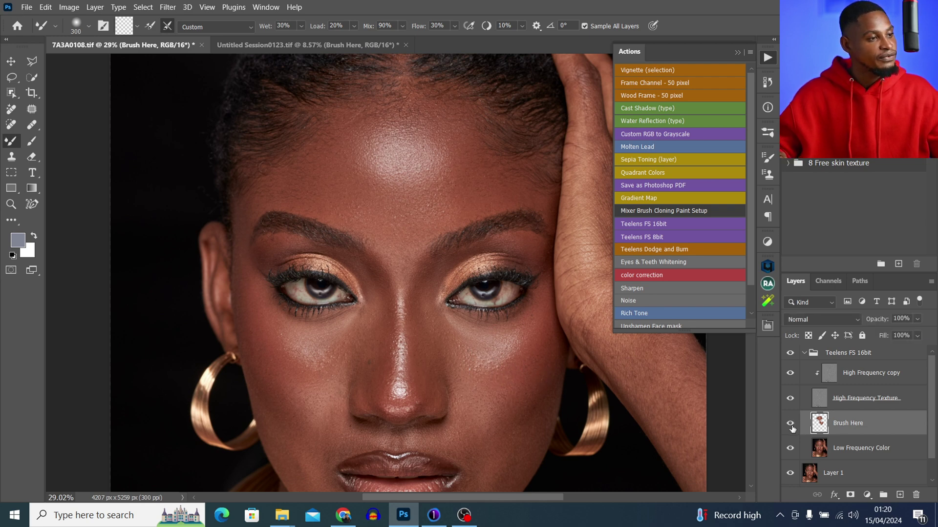
pyautogui.click(790, 423)
pyautogui.click(790, 423)
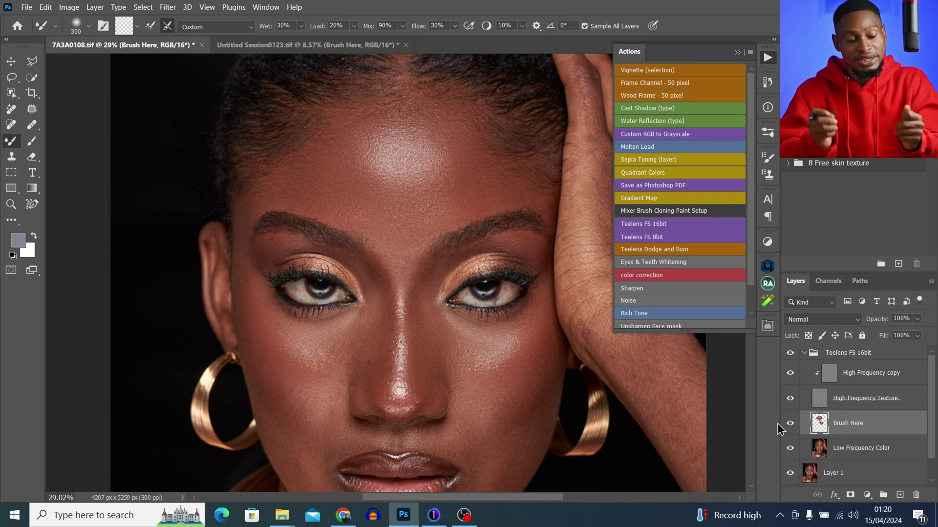
pyautogui.click(303, 45)
# Delete the old Teelens FS 16bit group and rerun the Teelens FS 16bit action at 6.4 px blur
pyautogui.hotkey('ctrl', '-')
pyautogui.click(850, 353)
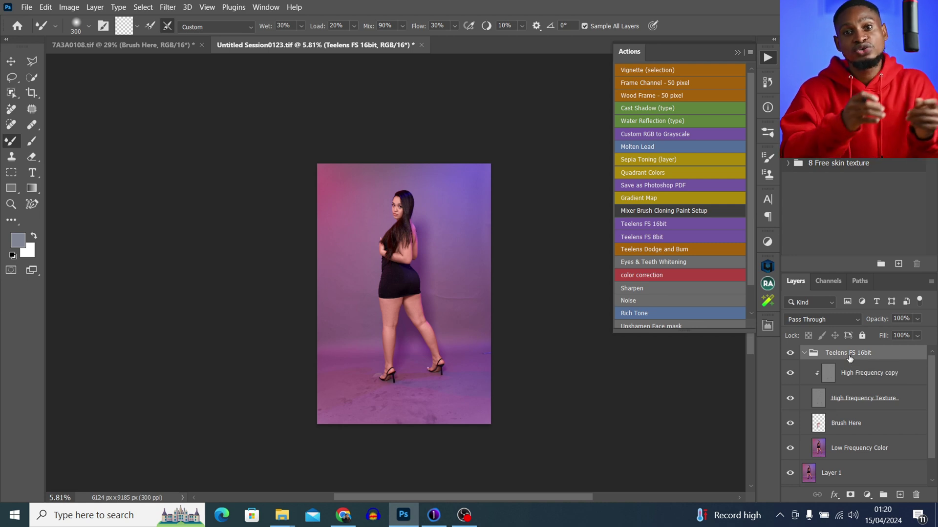
pyautogui.press('Delete')
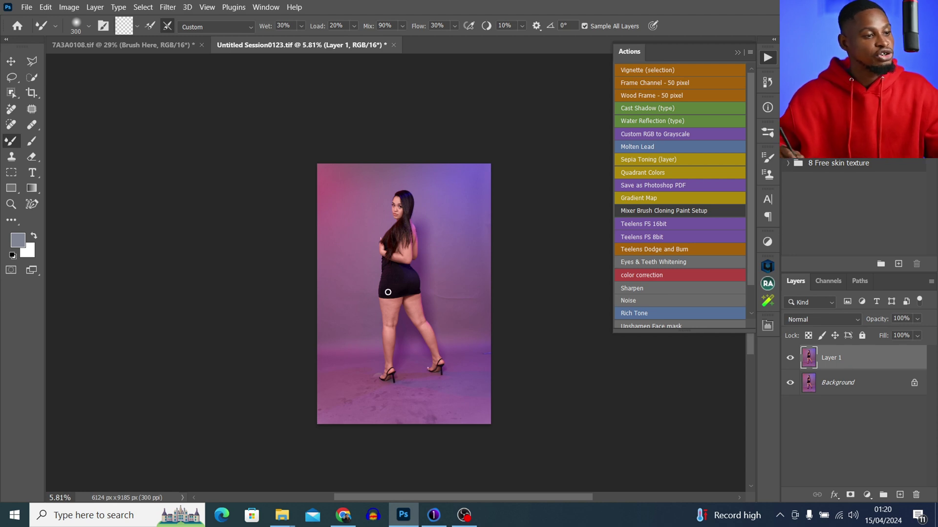
pyautogui.click(646, 222)
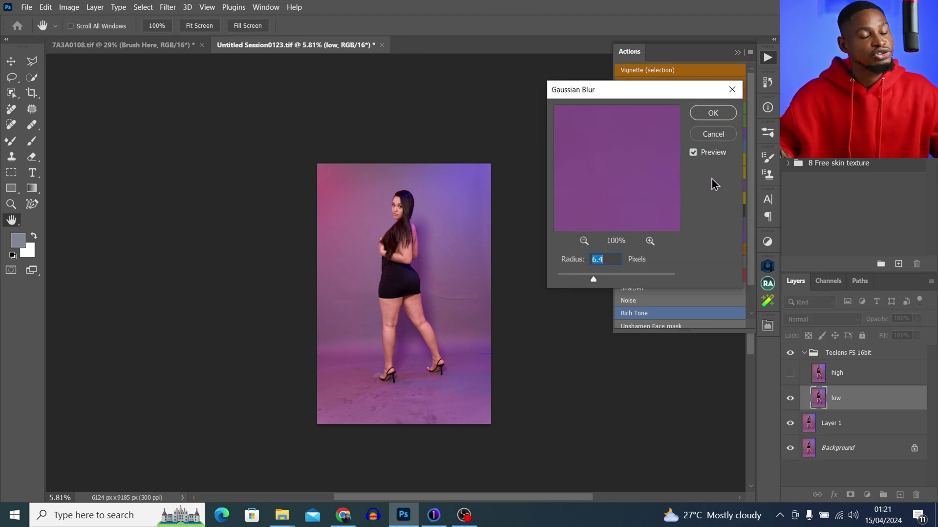
pyautogui.click(713, 113)
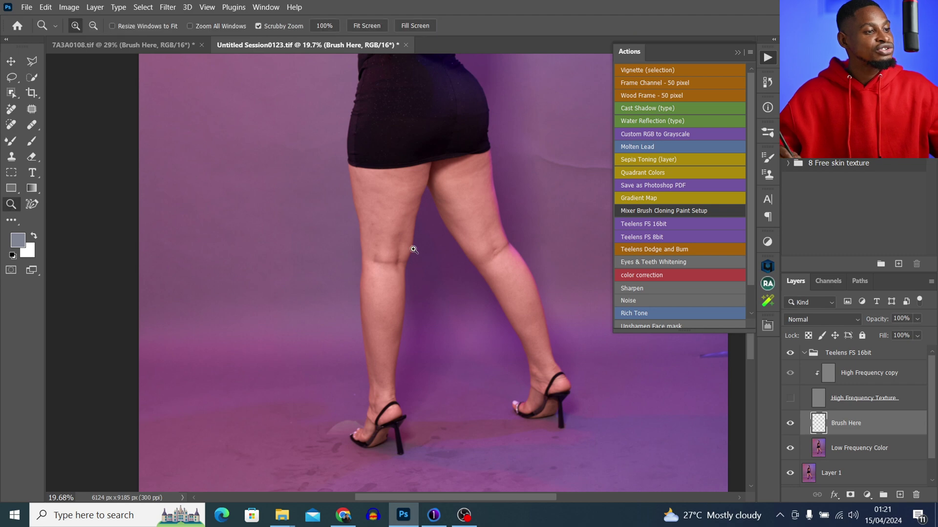
# Blend the thigh, knee and calf skin tones with the Mixer Brush, resizing it per area
pyautogui.moveTo(412, 247); pyautogui.dragTo(397, 163)
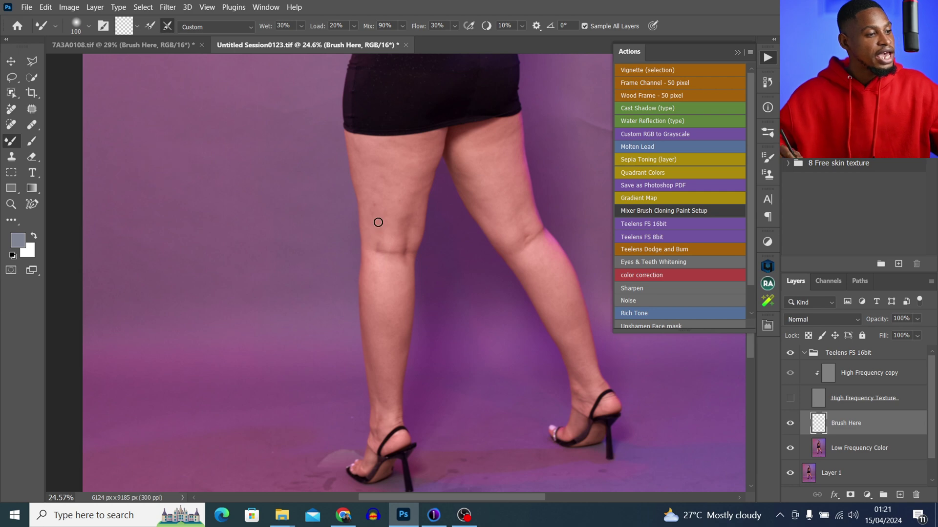
pyautogui.press(']')
pyautogui.press(']')
pyautogui.press(']')
pyautogui.press('[')
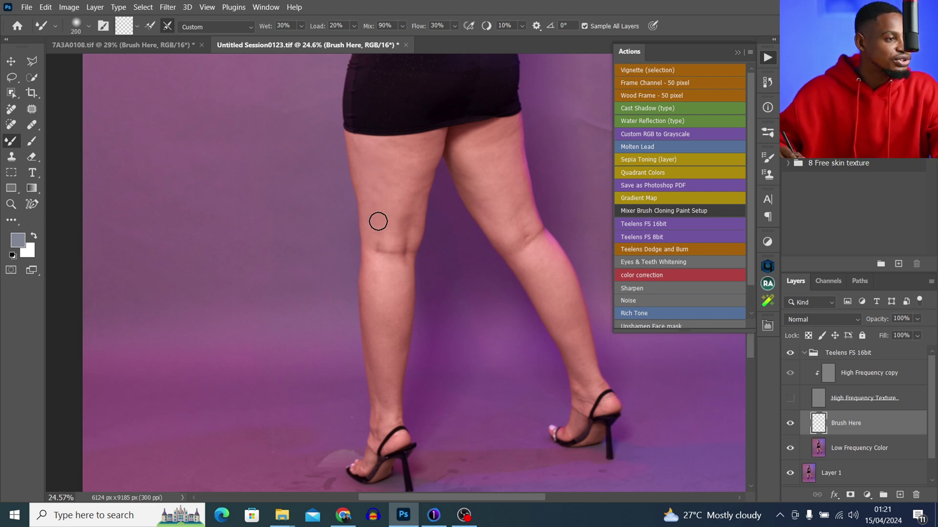
pyautogui.press(']')
pyautogui.press(']')
pyautogui.press(']')
pyautogui.press(']')
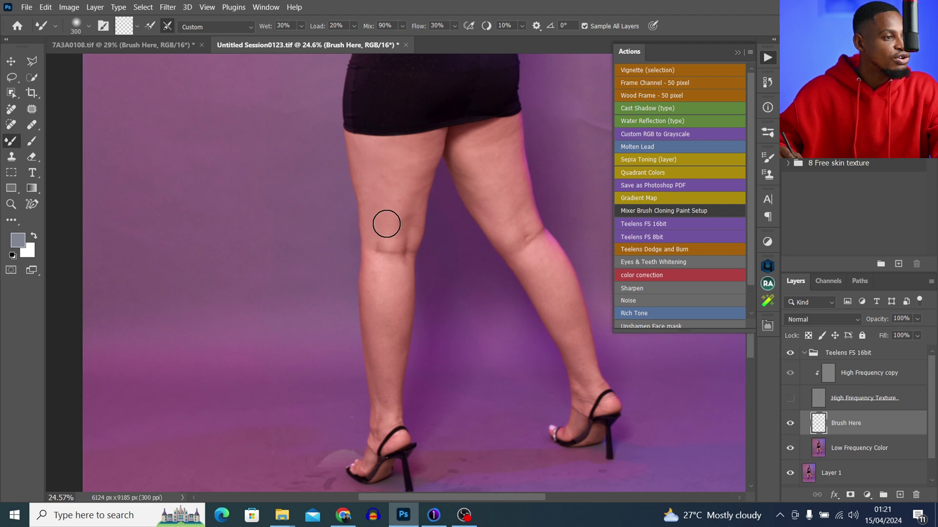
pyautogui.press(']')
pyautogui.press(']')
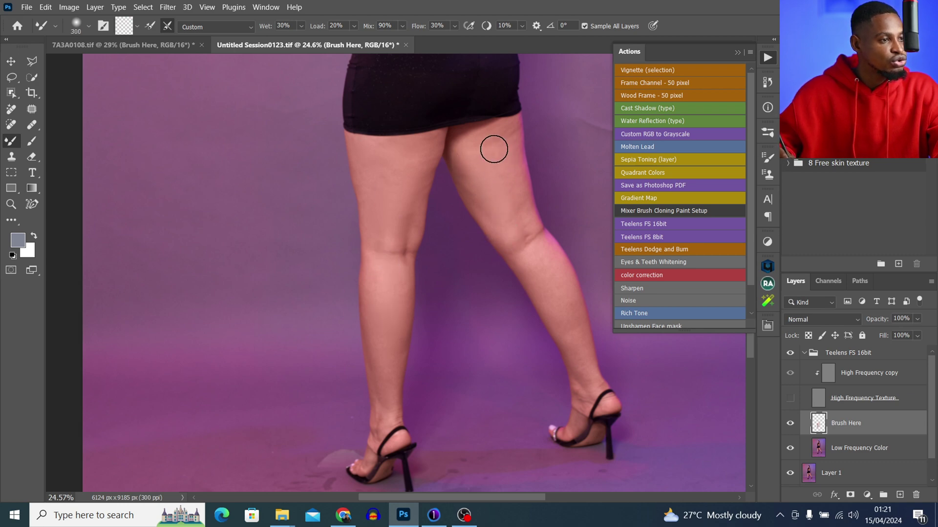
pyautogui.press('[')
pyautogui.press('[')
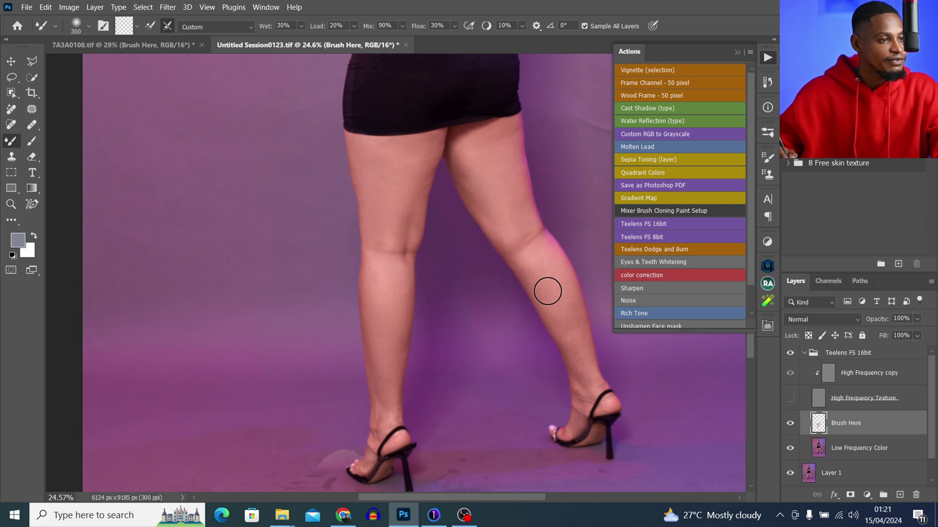
pyautogui.press(']')
pyautogui.press('[')
pyautogui.press('[')
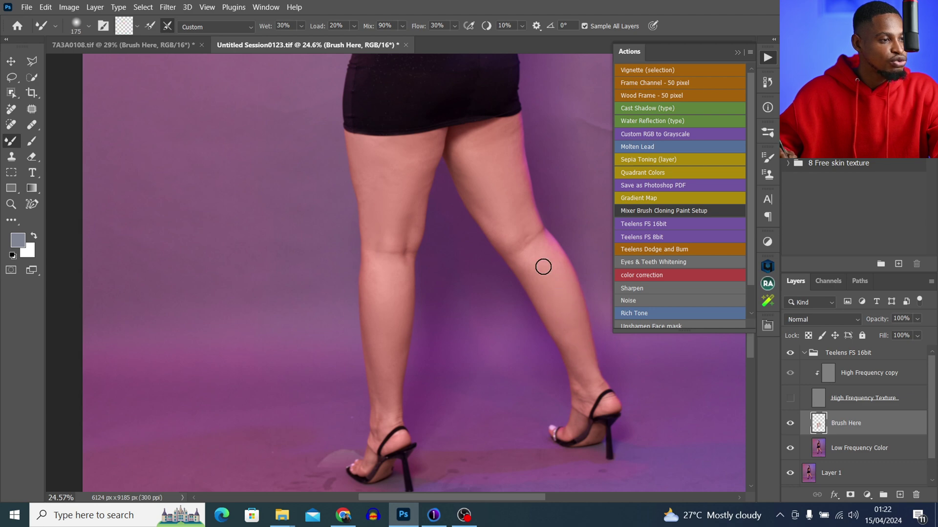
pyautogui.press('[')
pyautogui.press('[')
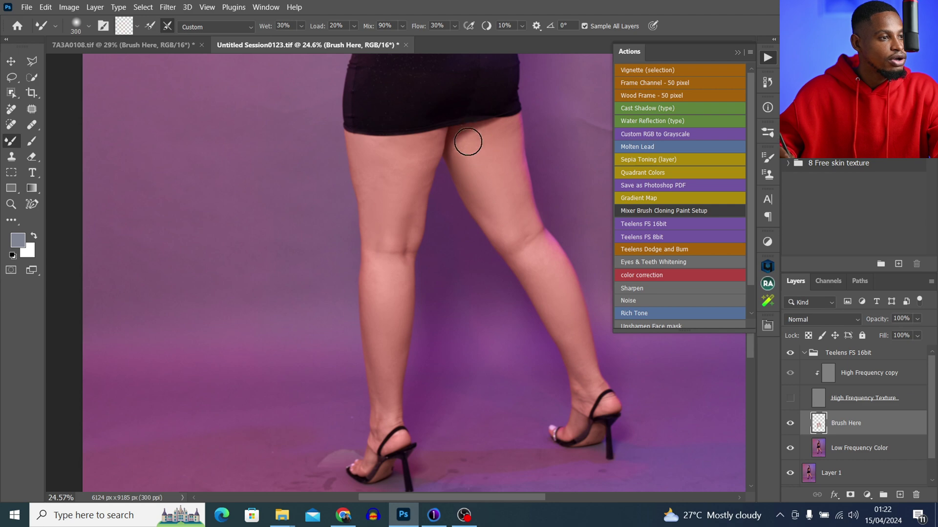
# Zoom closer on the legs and compare them with Brush Here hidden and shown twice
pyautogui.press('z')
pyautogui.click(442, 183)
pyautogui.press('b')
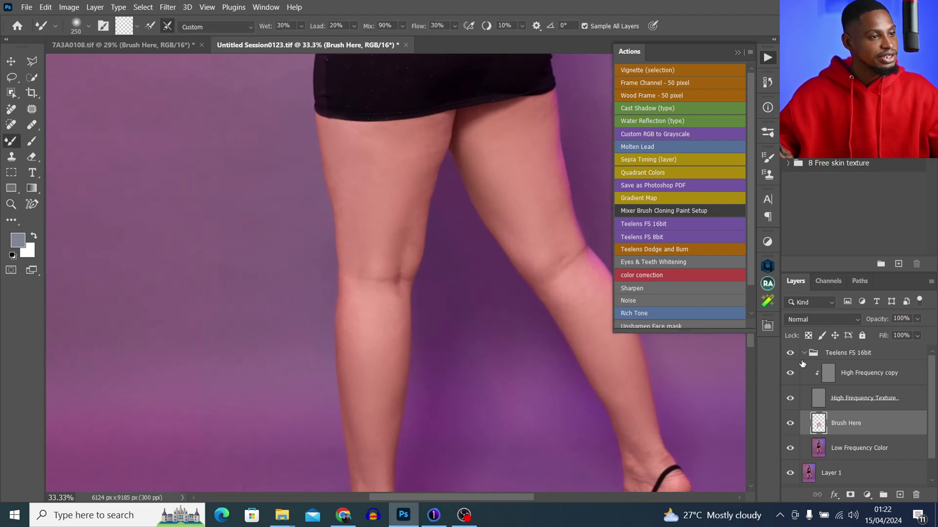
pyautogui.click(790, 424)
pyautogui.click(790, 424)
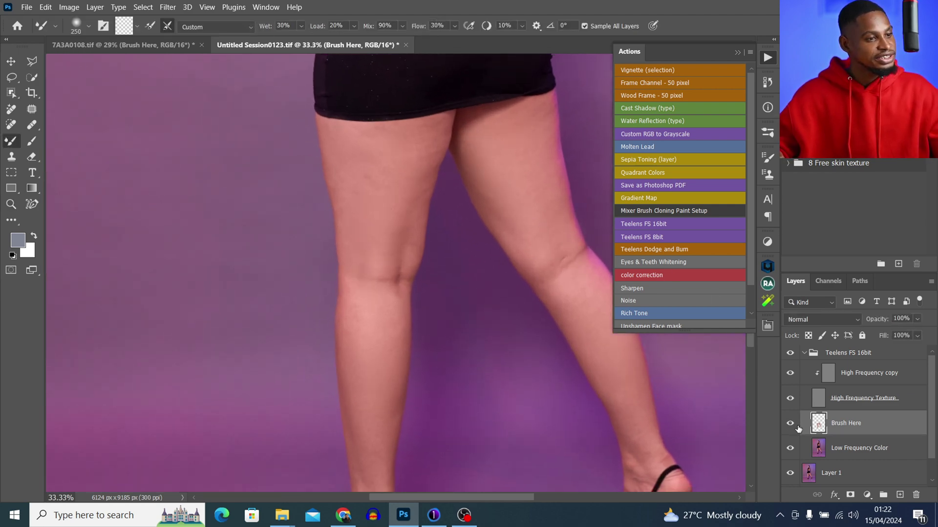
pyautogui.click(790, 424)
pyautogui.click(791, 424)
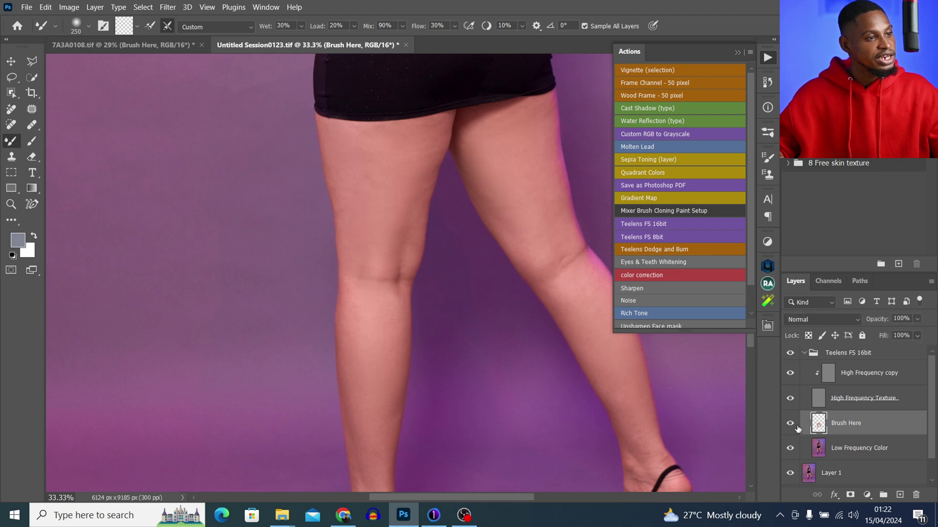
# Lower the Brush Here layer's opacity to 60% with both legs in view
pyautogui.press('z')
pyautogui.moveTo(447, 228); pyautogui.dragTo(427, 237)
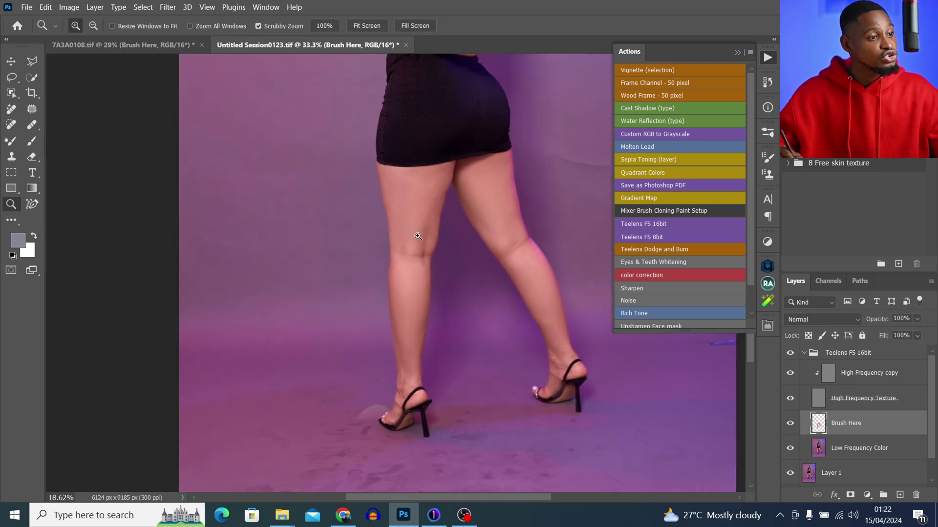
pyautogui.press('b')
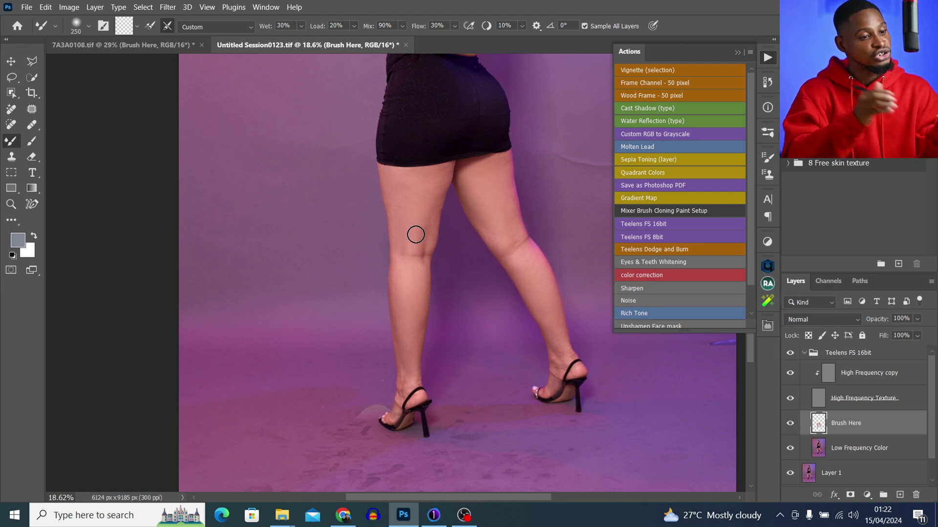
pyautogui.click(917, 319)
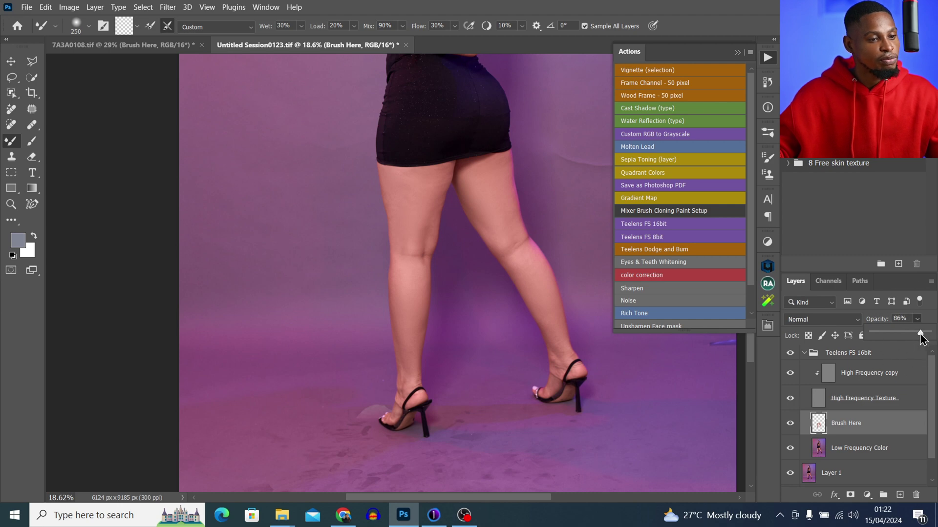
pyautogui.moveTo(913, 335); pyautogui.dragTo(907, 336)
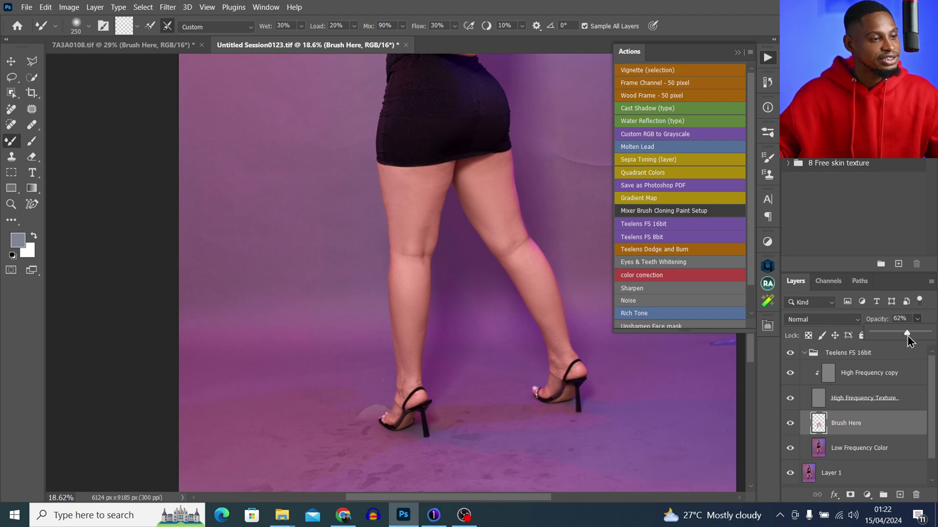
# Compare the legs with the 60% Brush Here layer hidden and shown twice
pyautogui.click(791, 424)
pyautogui.click(792, 425)
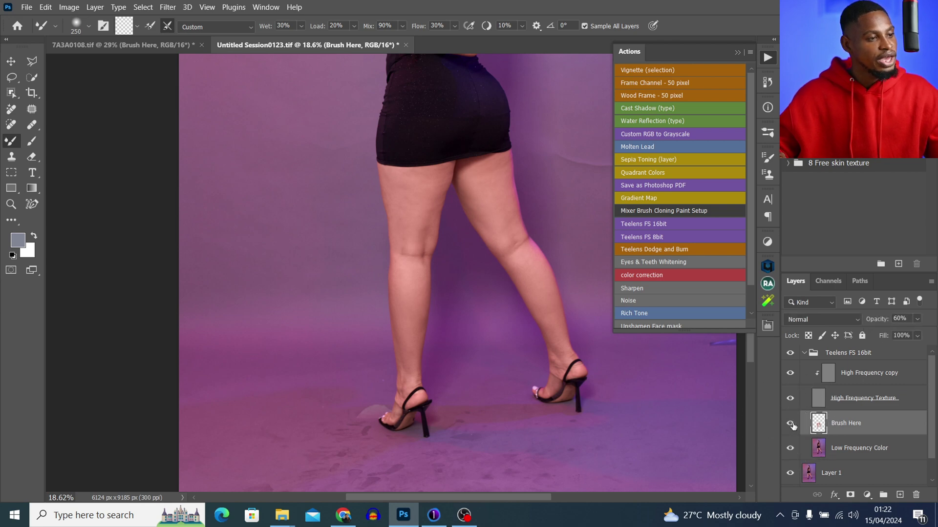
pyautogui.click(791, 424)
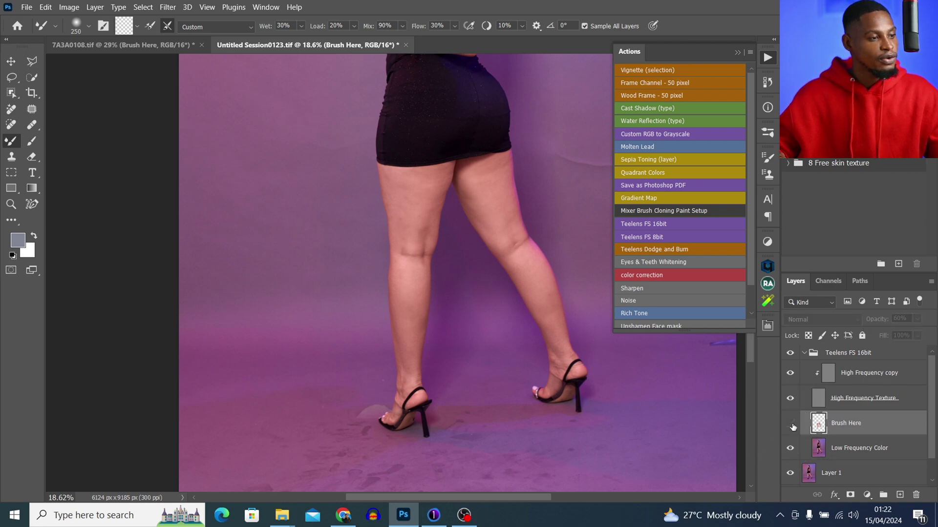
pyautogui.click(792, 425)
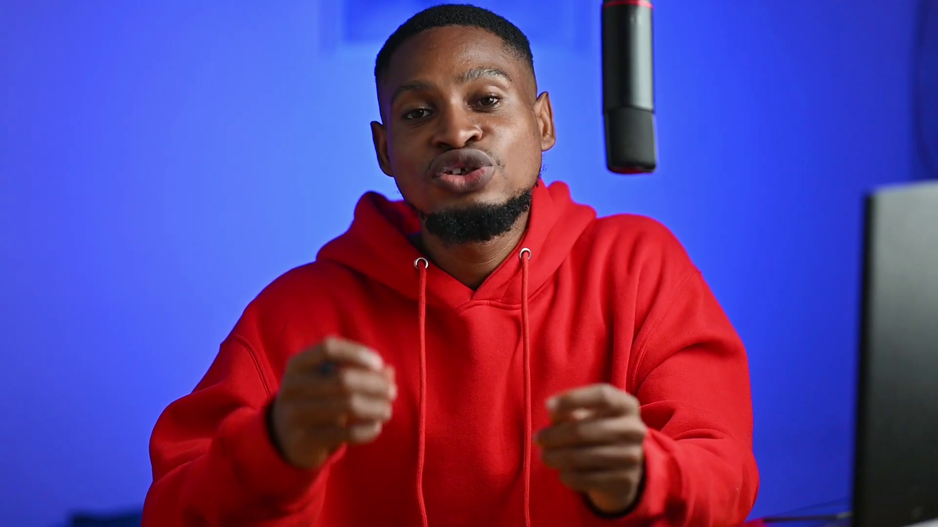